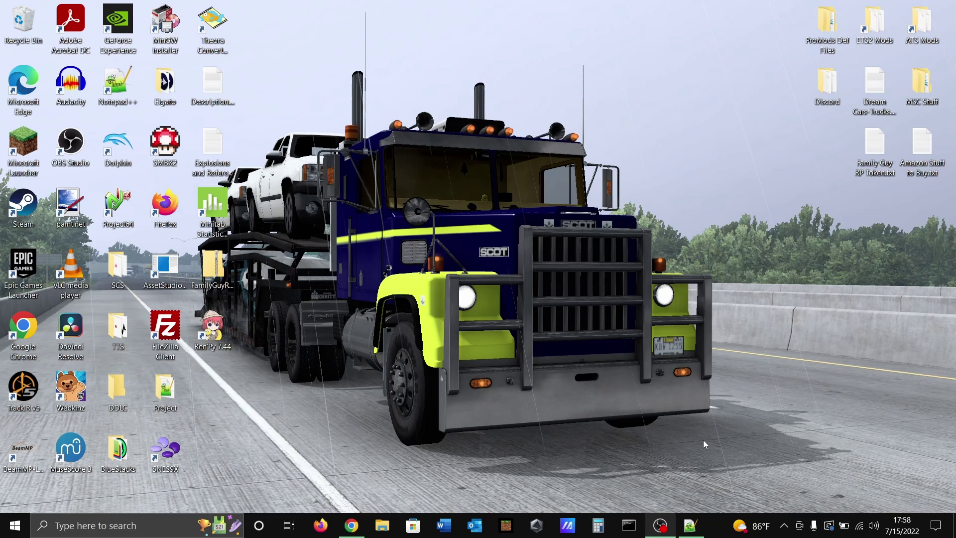
Step: Bring definitions.rpy to the front in Notepad++ and scroll to the character lines near 3667
click(694, 526)
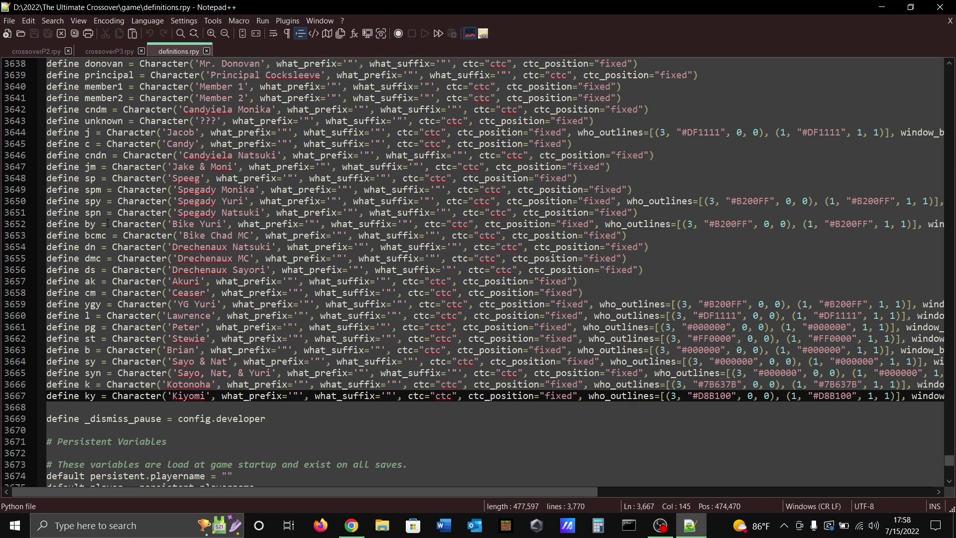
scroll(106, 175, up, 3)
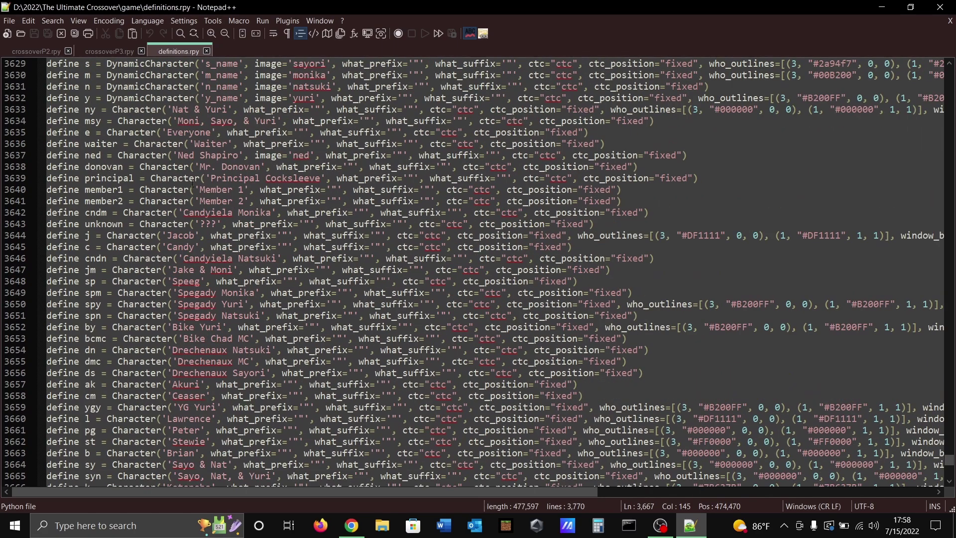
scroll(217, 191, down, 3)
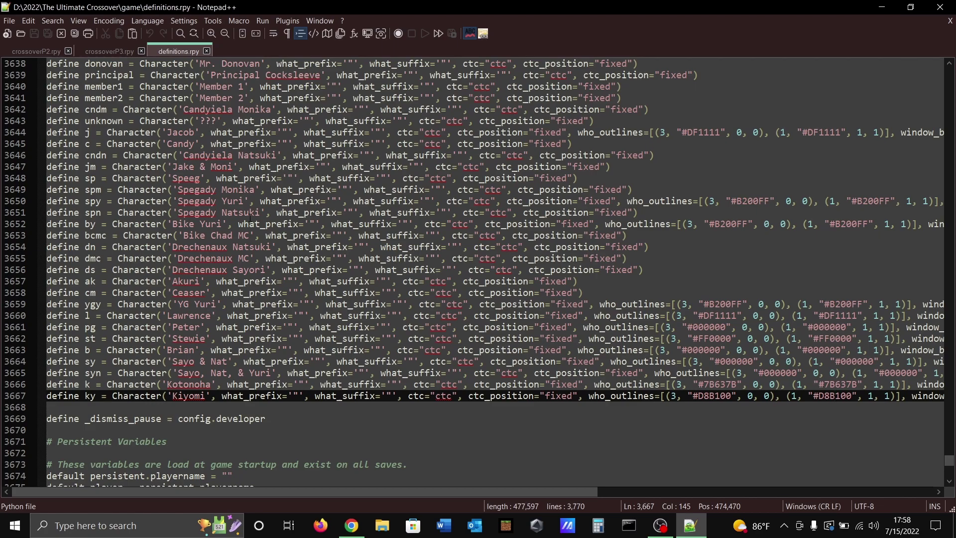
scroll(225, 361, up, 6)
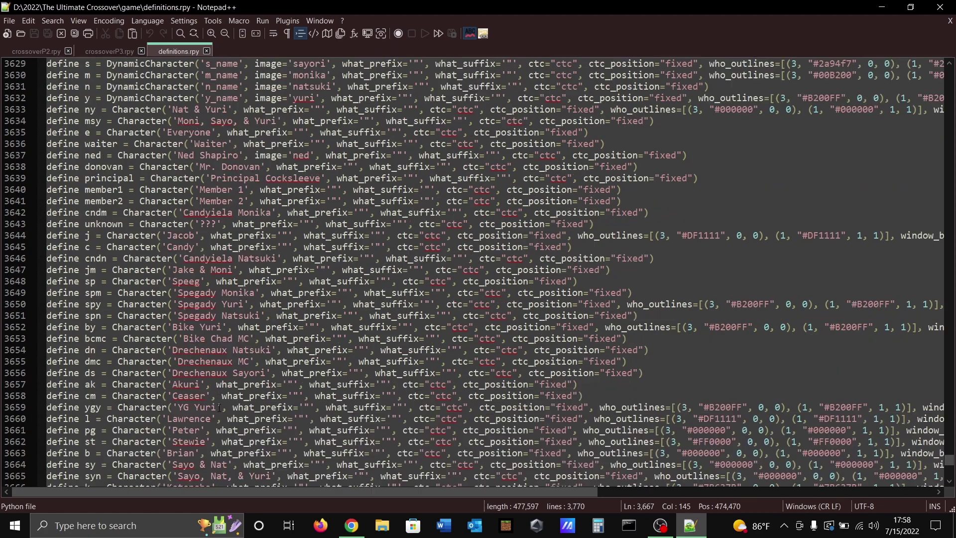
scroll(213, 387, down, 5)
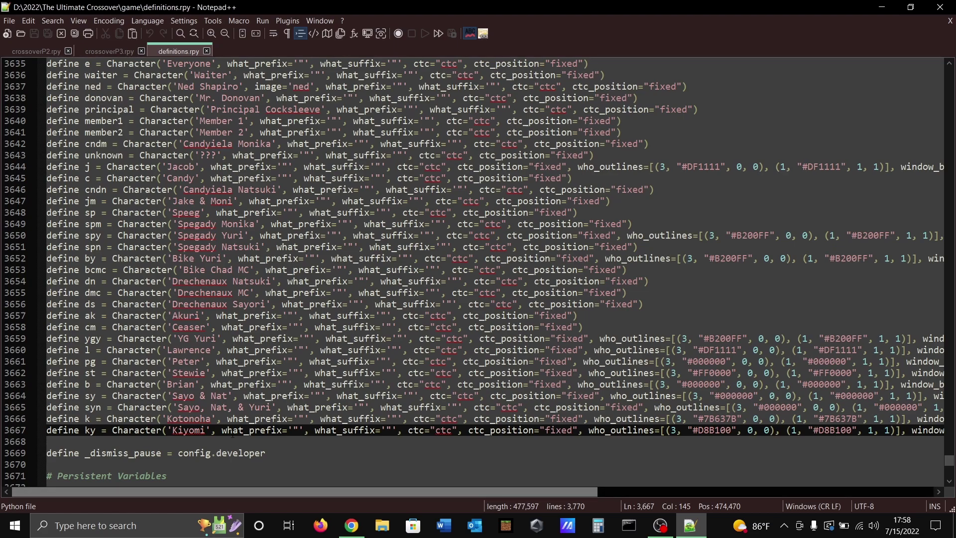
scroll(216, 407, down, 1)
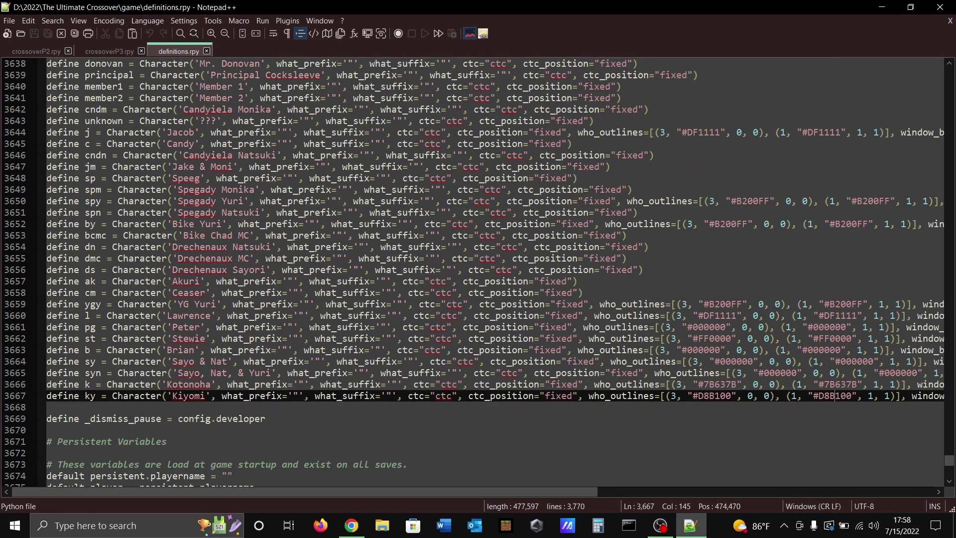
drag(339, 492, 360, 484)
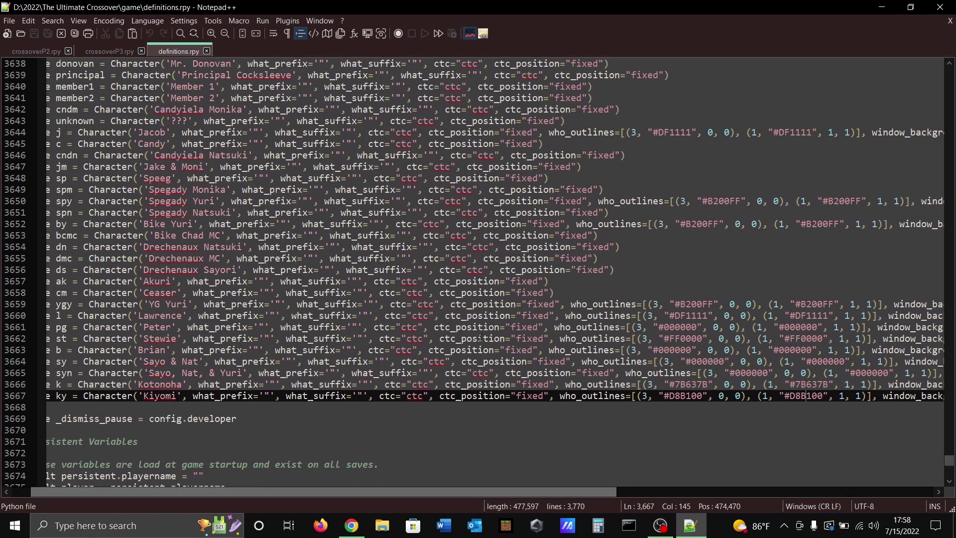
Step: Inspect line 3657's ctc_position and Kiyomi's two #D8B100 outline colours on line 3667
drag(548, 281, 436, 281)
click(555, 282)
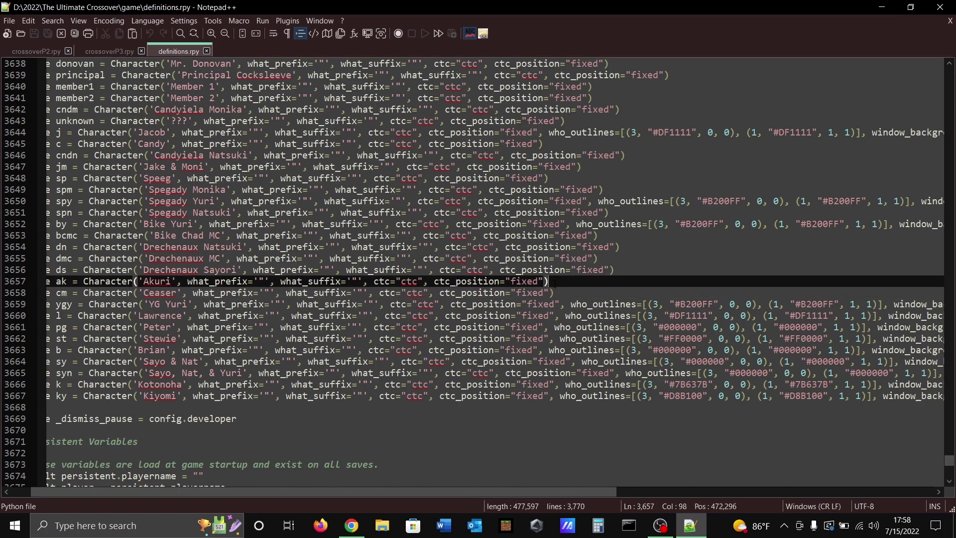
drag(498, 489, 637, 491)
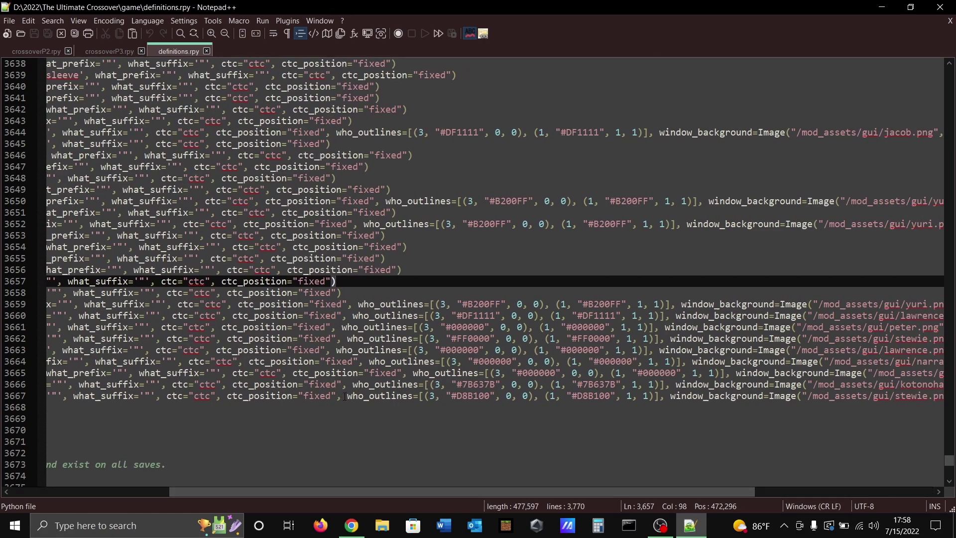
drag(345, 396, 660, 398)
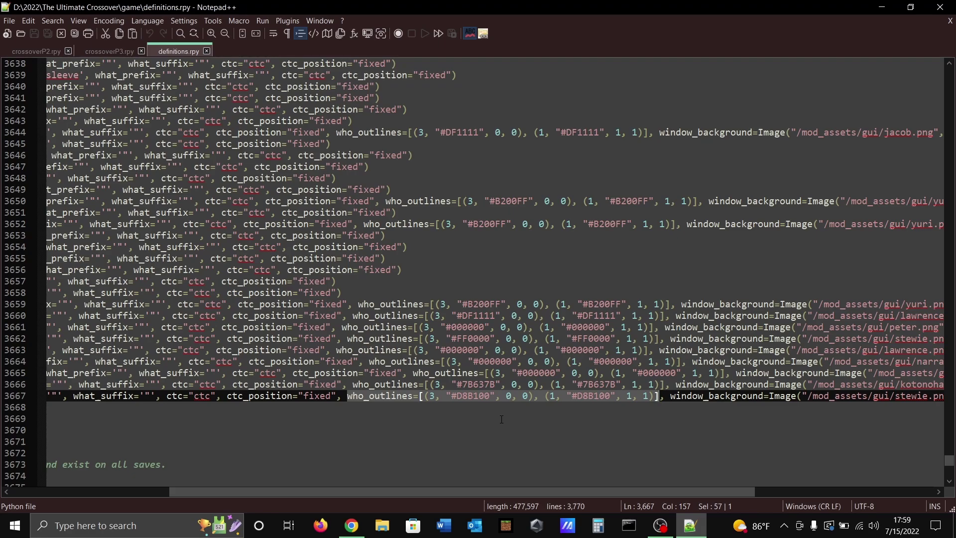
click(598, 396)
click(468, 396)
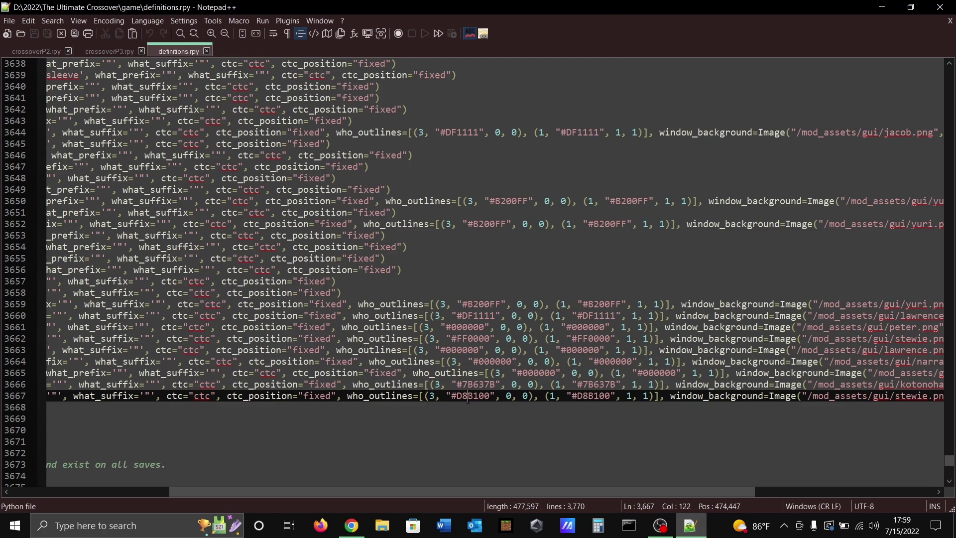
click(594, 398)
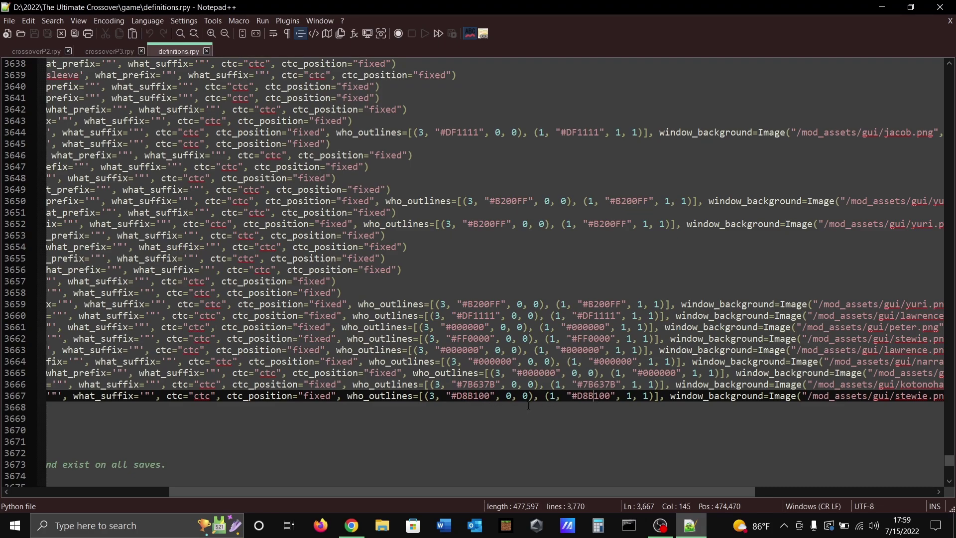
click(474, 396)
Step: Adjust Chrome's Google color picker toward bright cyan, selecting the #03eeff hex code
click(352, 527)
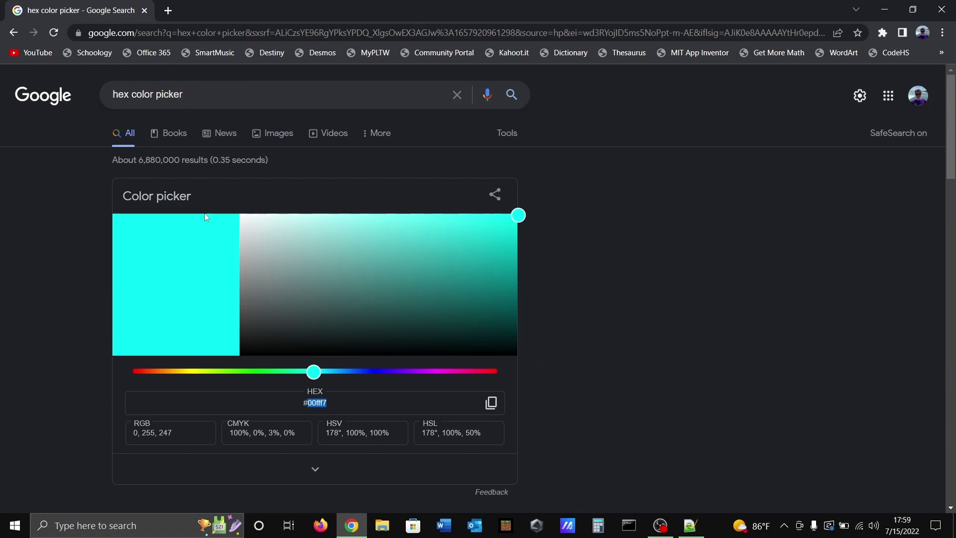
scroll(432, 183, down, 1)
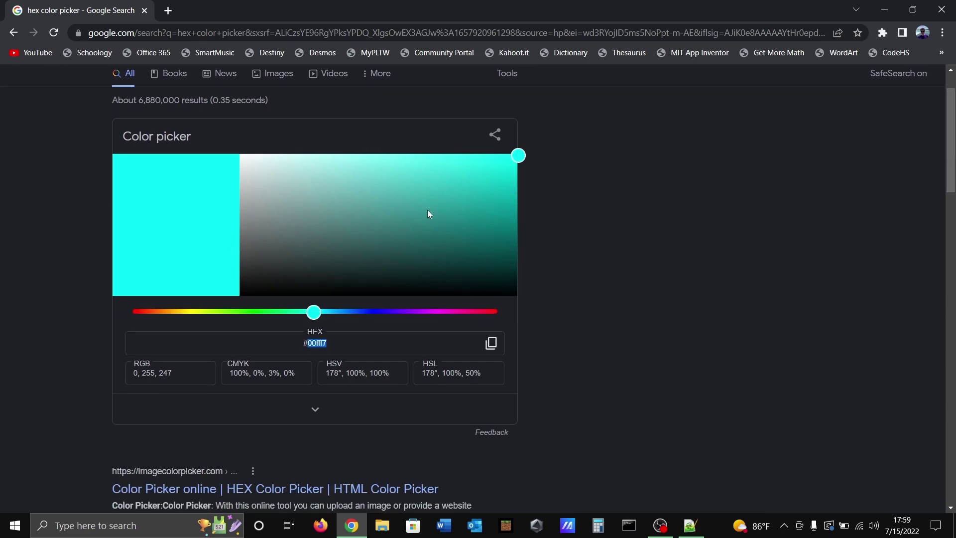
mouse_move(428, 213)
mouse_down()
mouse_move(397, 175)
mouse_move(434, 214)
mouse_move(415, 220)
mouse_up()
drag(314, 313, 498, 314)
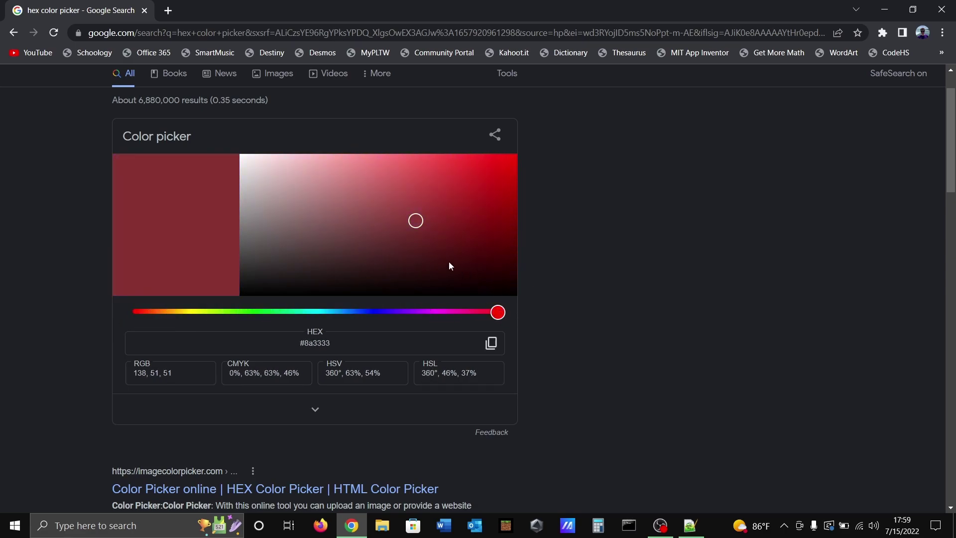
click(330, 202)
drag(313, 159, 424, 222)
click(368, 315)
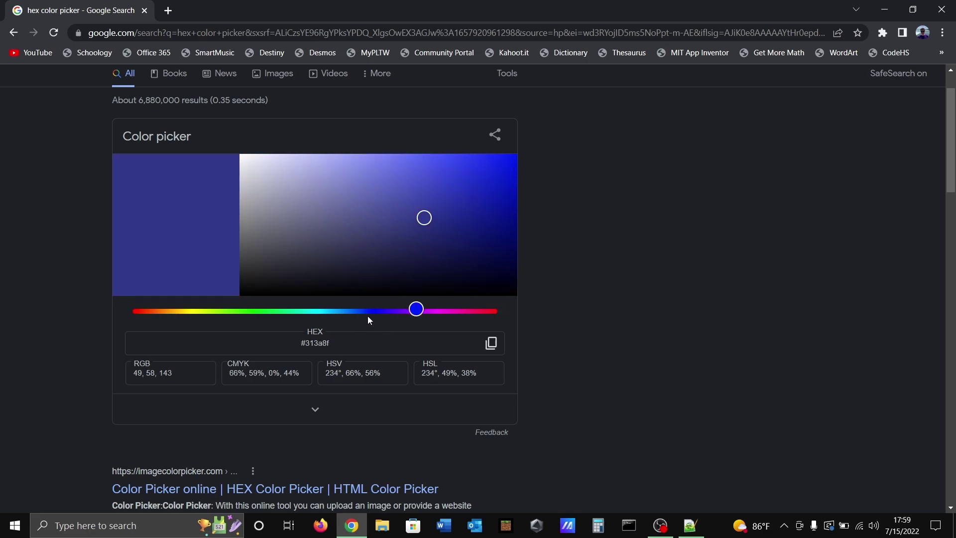
drag(368, 319, 322, 319)
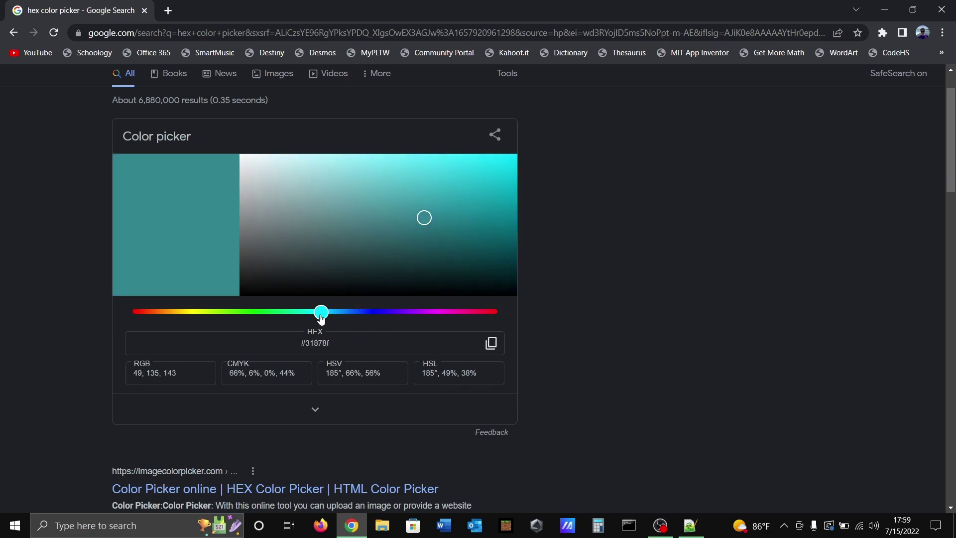
drag(426, 220, 539, 110)
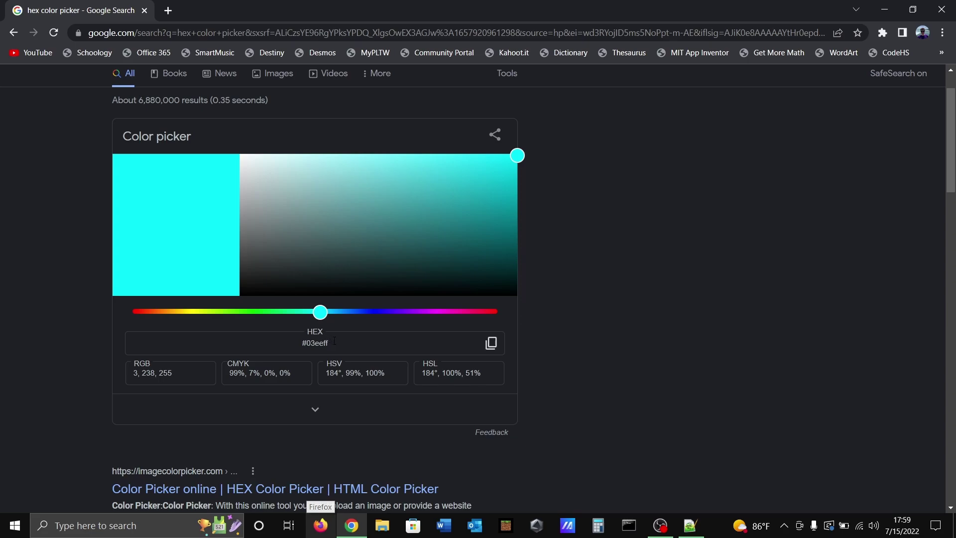
drag(330, 343, 302, 347)
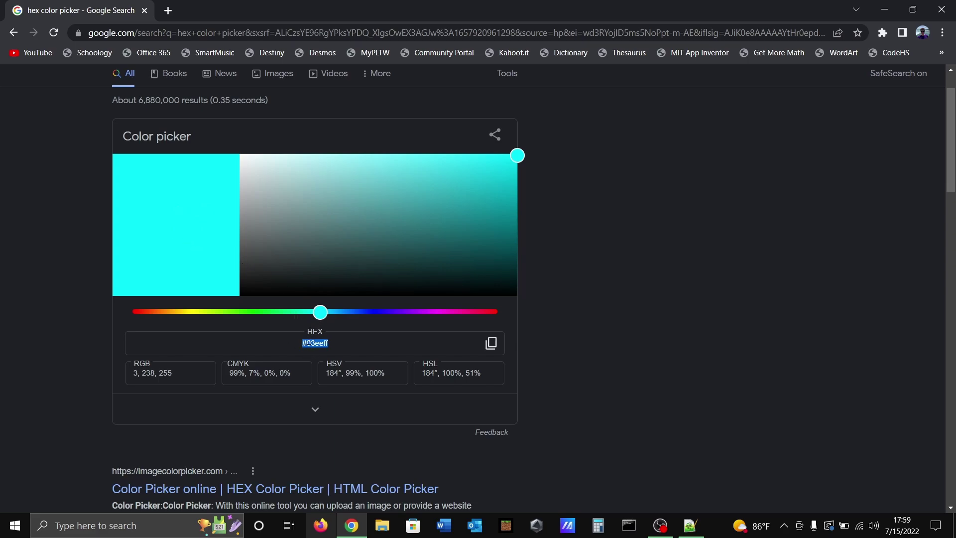
Step: Refine the colour to bright cyan #00f7ff and select its hex code
drag(463, 180, 509, 169)
click(383, 312)
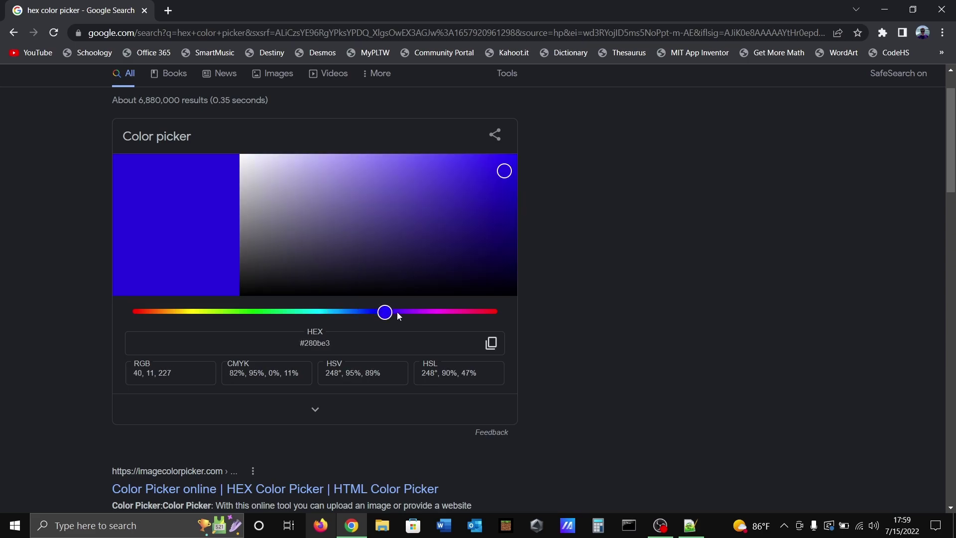
click(423, 313)
click(461, 312)
drag(461, 312, 320, 321)
click(461, 208)
drag(461, 208, 518, 155)
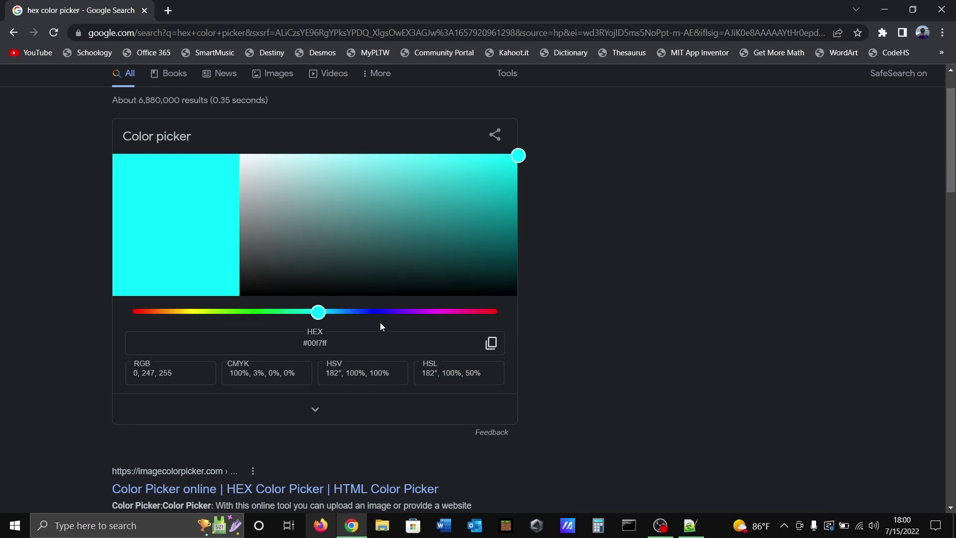
drag(328, 343, 308, 343)
Step: Return to definitions.rpy and review the two #D8B100 outline colours again
click(690, 526)
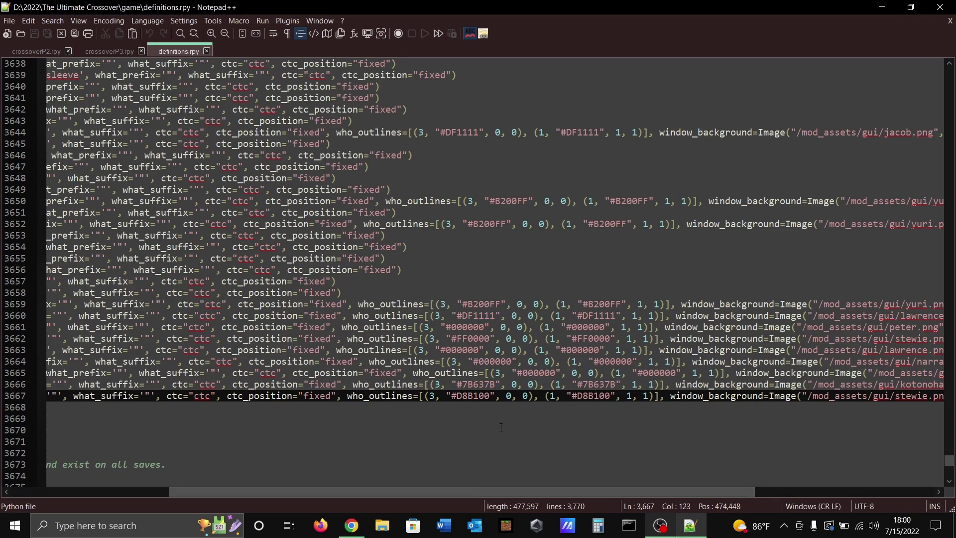
click(592, 396)
click(477, 397)
click(593, 395)
click(476, 397)
click(593, 397)
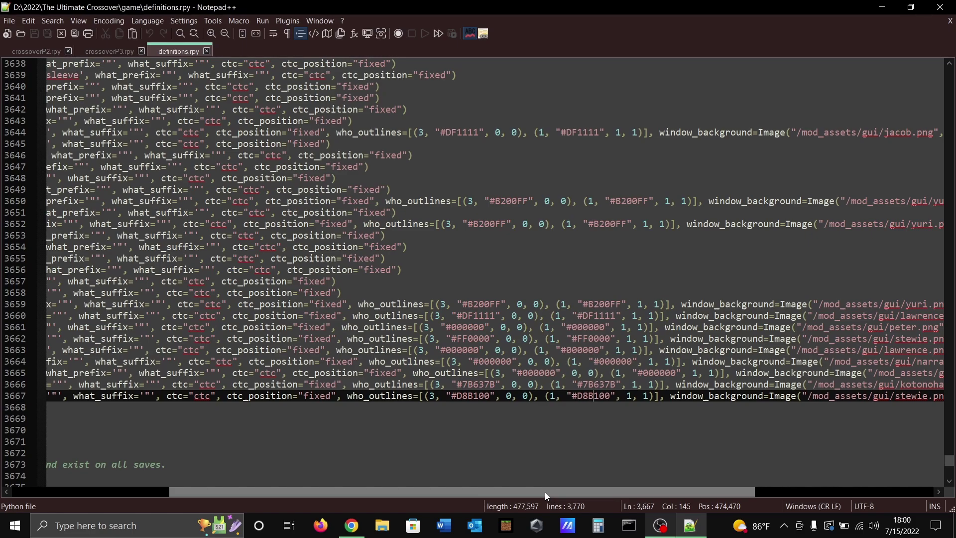
Step: Check the window_background paths at the line ends, then minimize Notepad++ and Chrome
drag(544, 492, 682, 493)
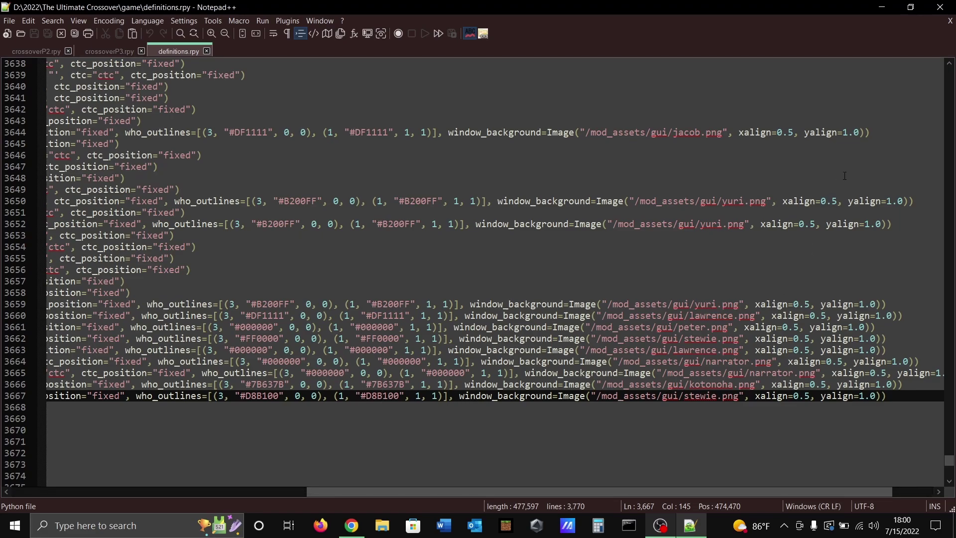
click(880, 7)
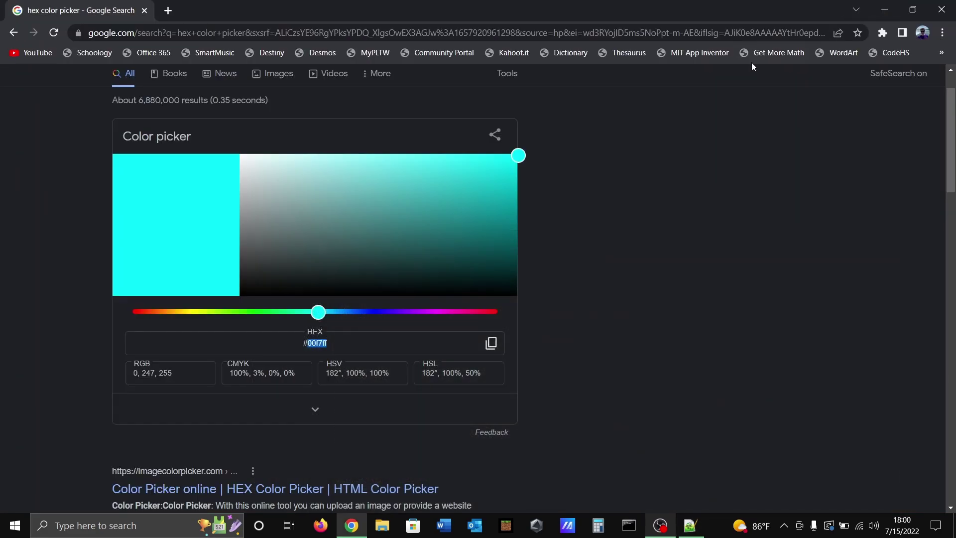
click(894, 6)
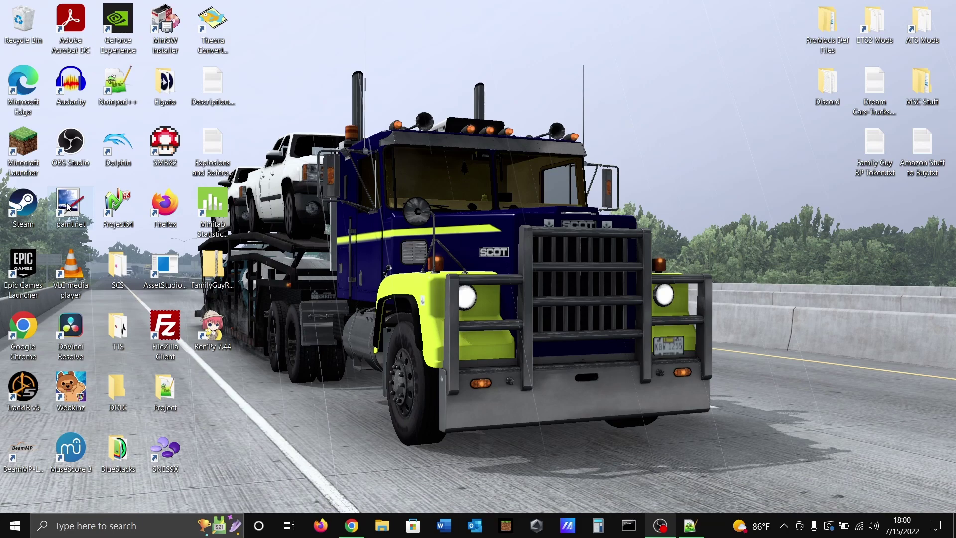
Step: Launch paint.net and open textbox.png from DDLC Original Sprites\gui
double_click(68, 206)
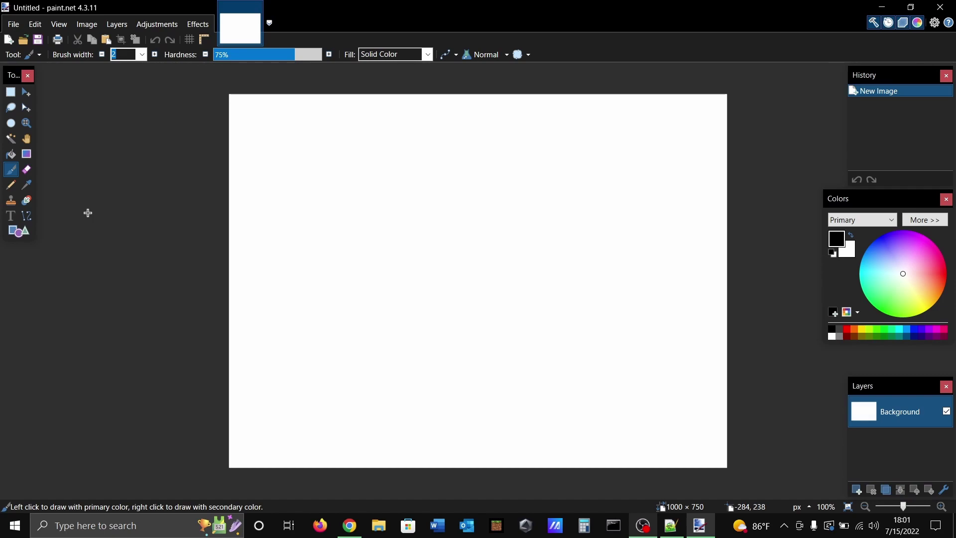
click(10, 28)
click(33, 55)
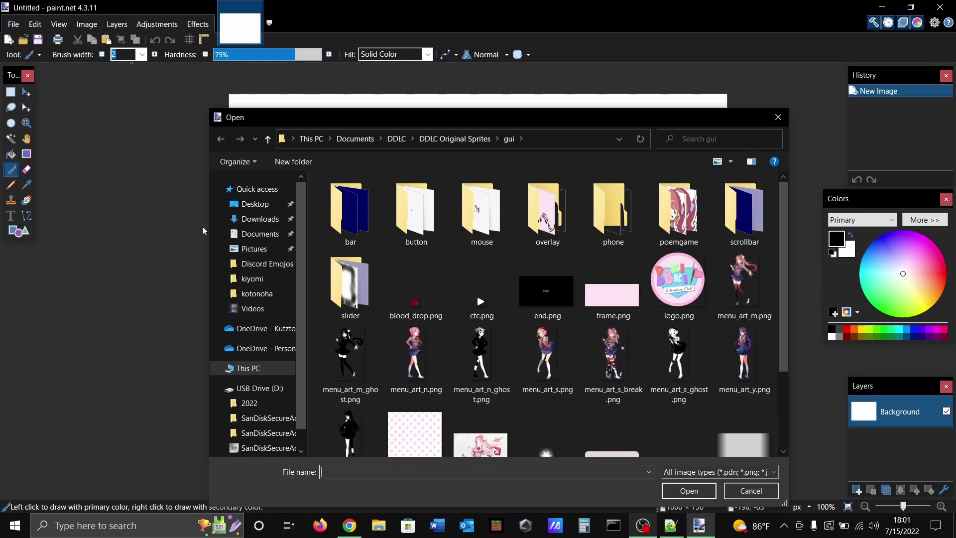
scroll(455, 310, down, 2)
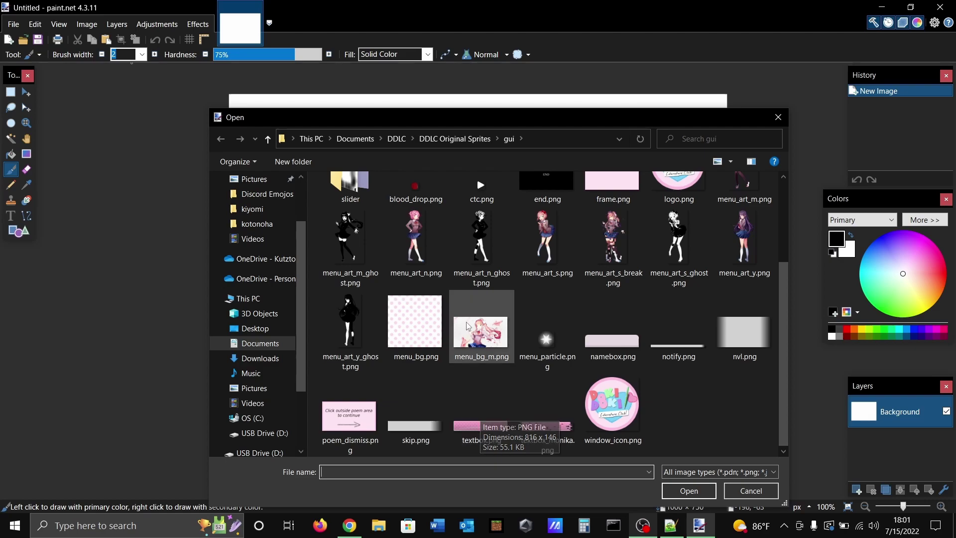
click(406, 139)
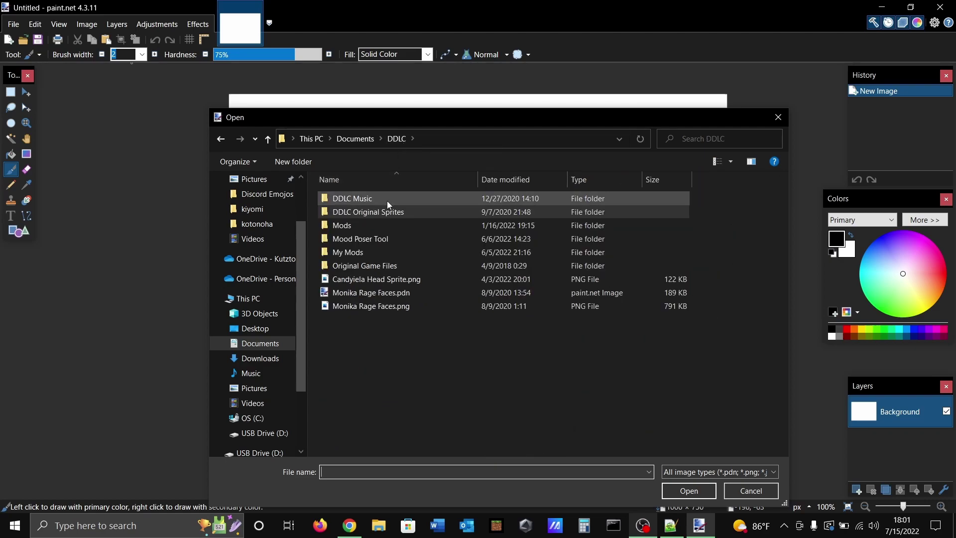
double_click(376, 212)
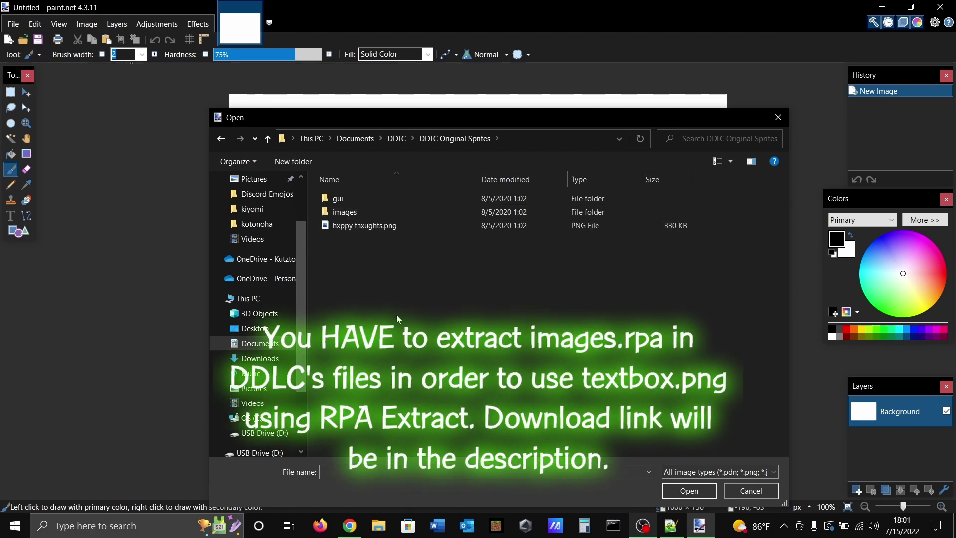
click(396, 139)
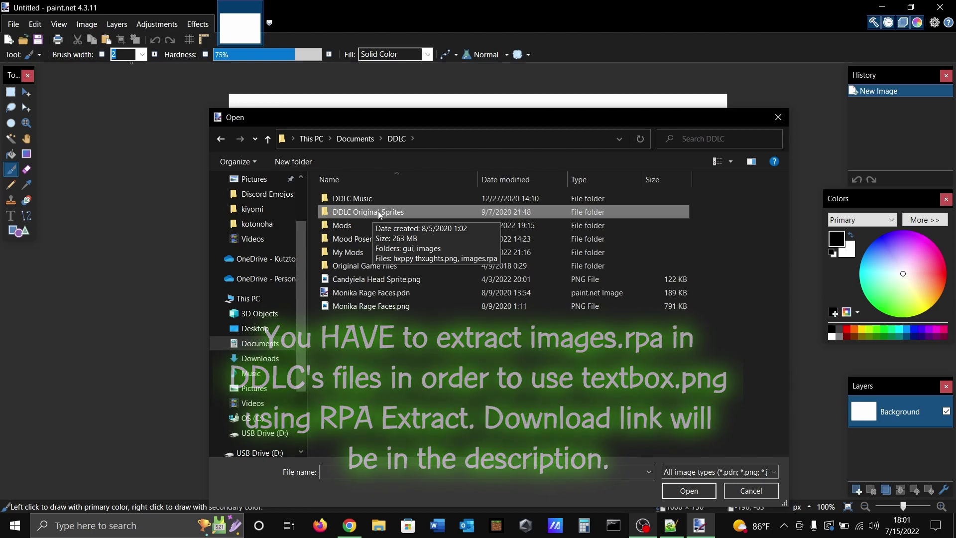
double_click(379, 212)
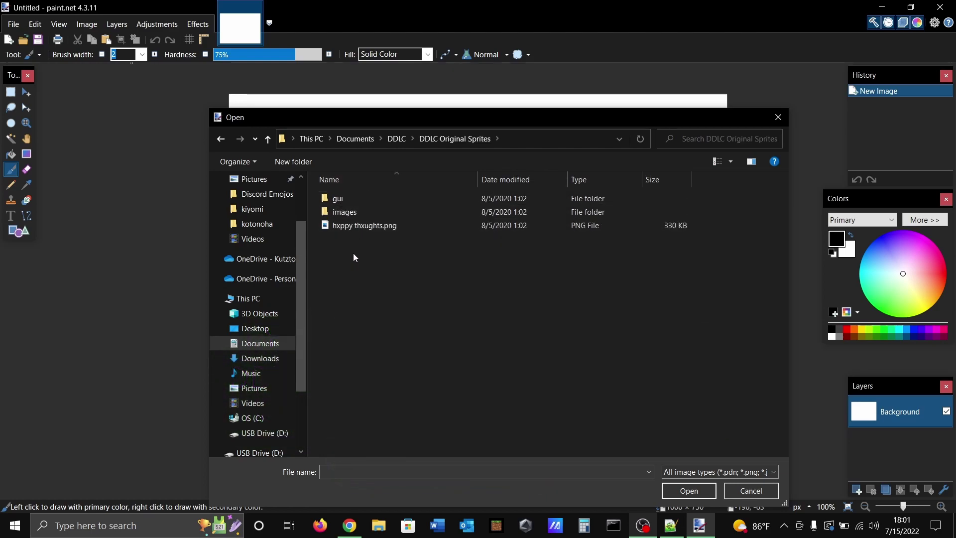
double_click(333, 200)
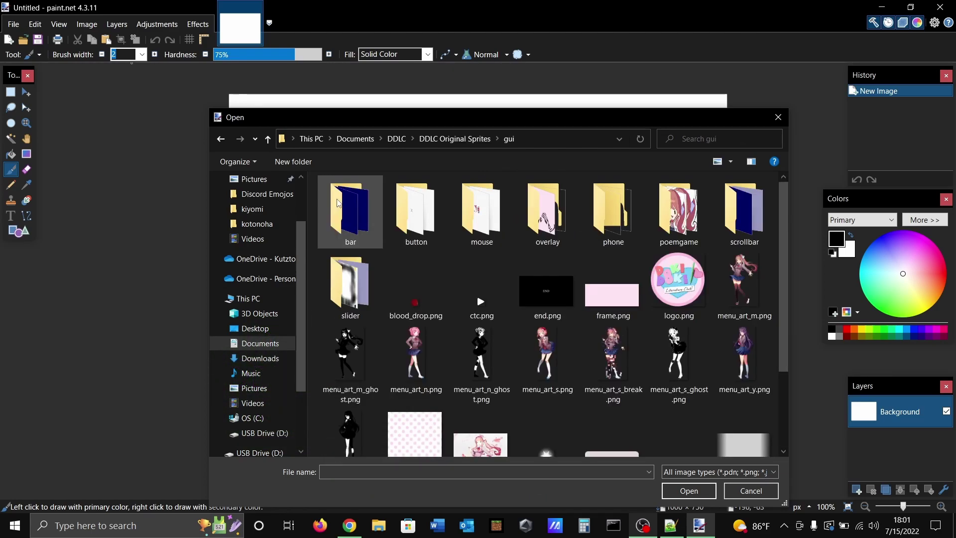
scroll(457, 400, down, 2)
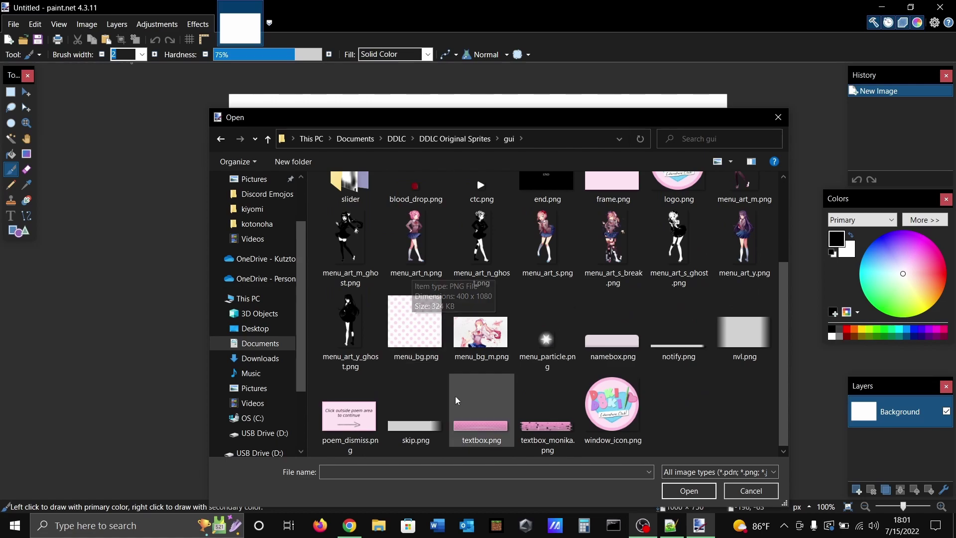
double_click(477, 413)
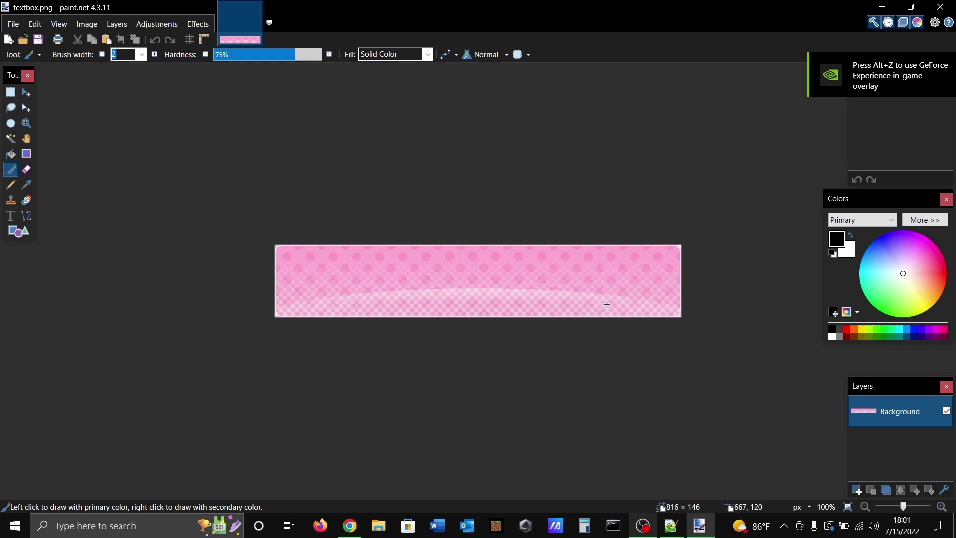
Step: Zoom to 150%, convert the textbox to black and white, and add a new empty layer
click(904, 508)
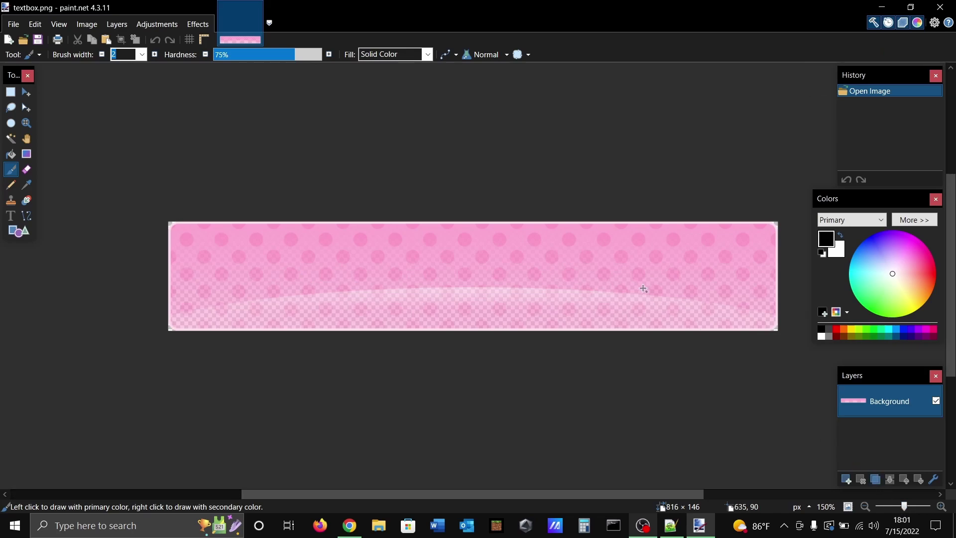
click(155, 24)
click(162, 59)
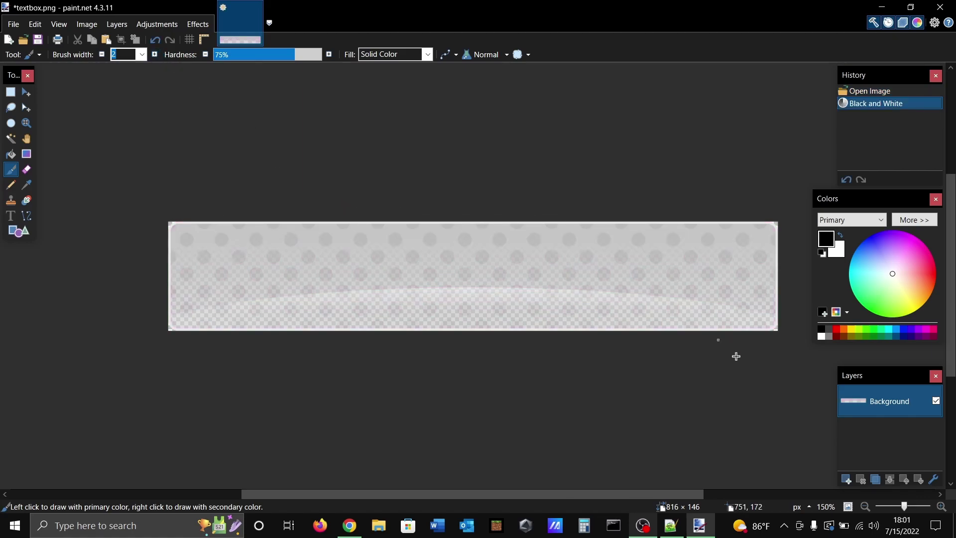
click(848, 480)
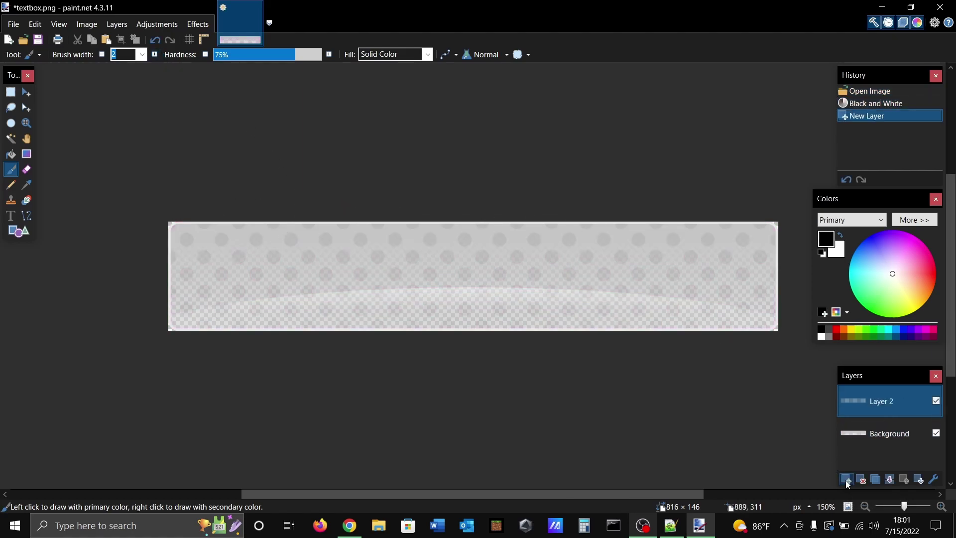
click(11, 158)
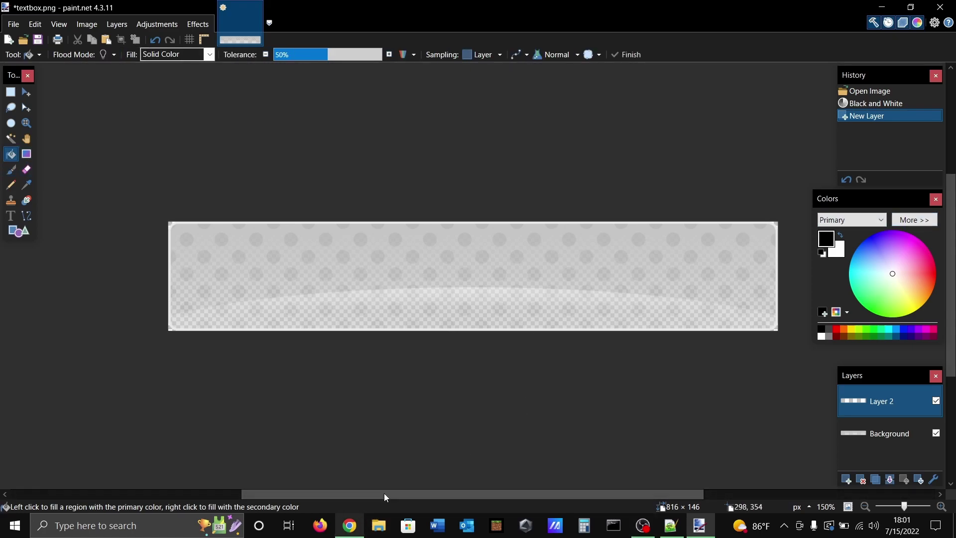
Step: Copy the cyan hex value 00f7ff from Chrome's colour picker
click(350, 525)
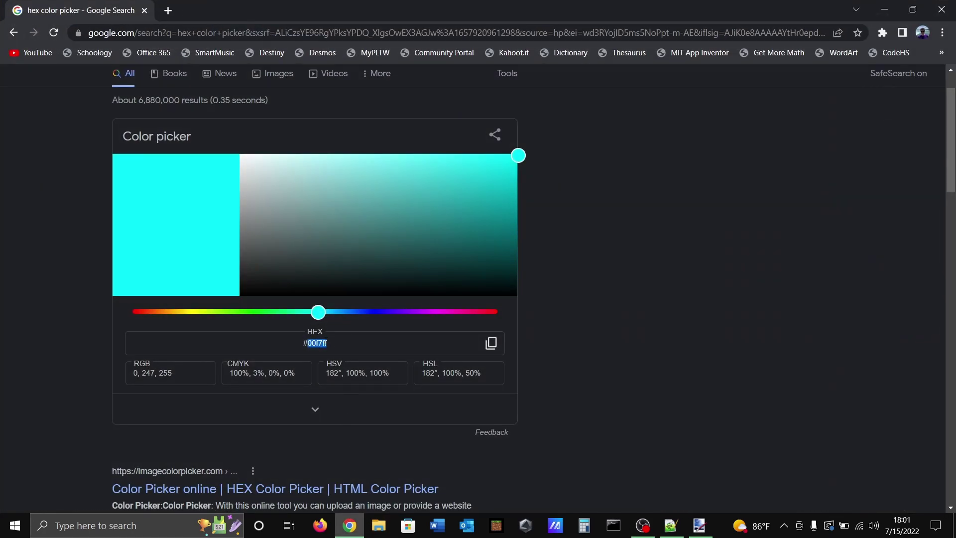
right_click(319, 343)
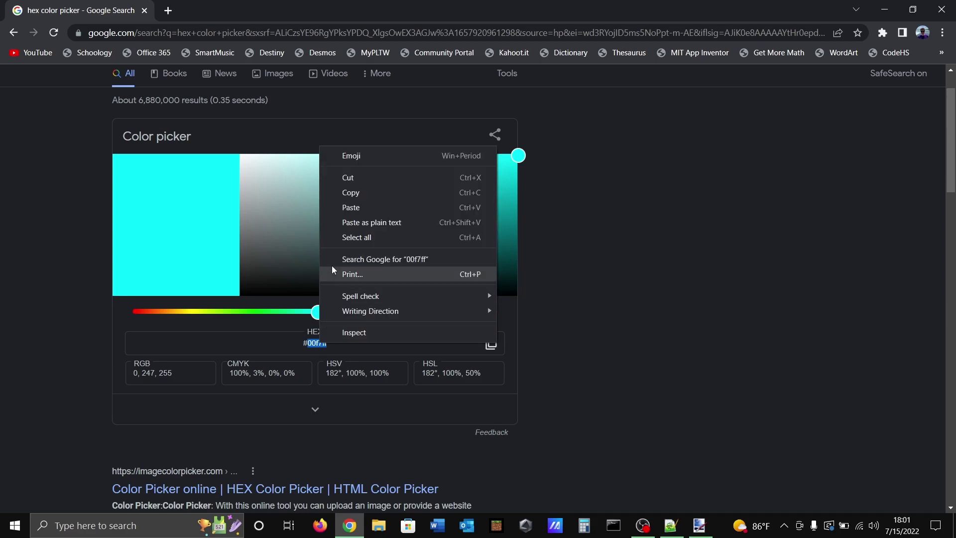
click(362, 198)
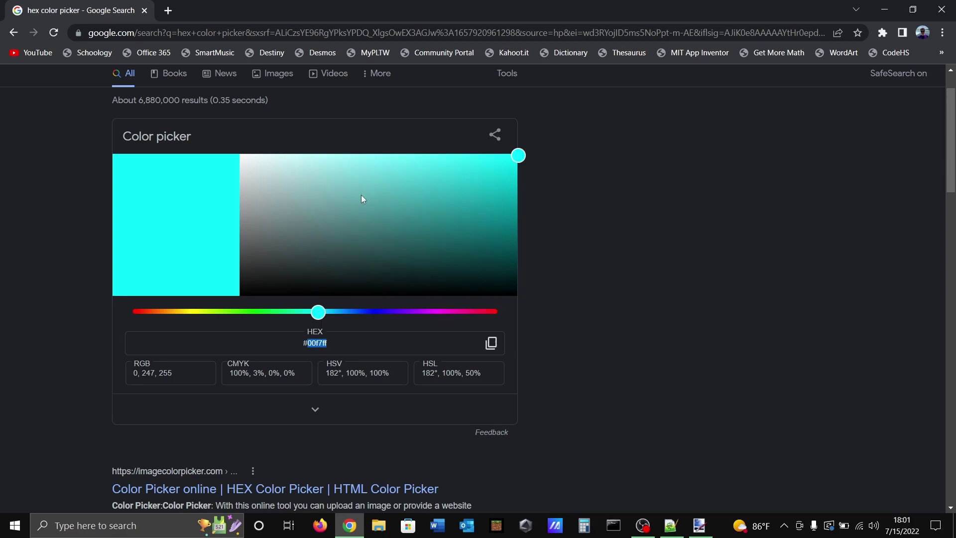
click(700, 525)
Step: Paste 00f7ff into the Colors panel's Hex field, making the primary colour cyan (R 0, G 247, B 255)
click(925, 227)
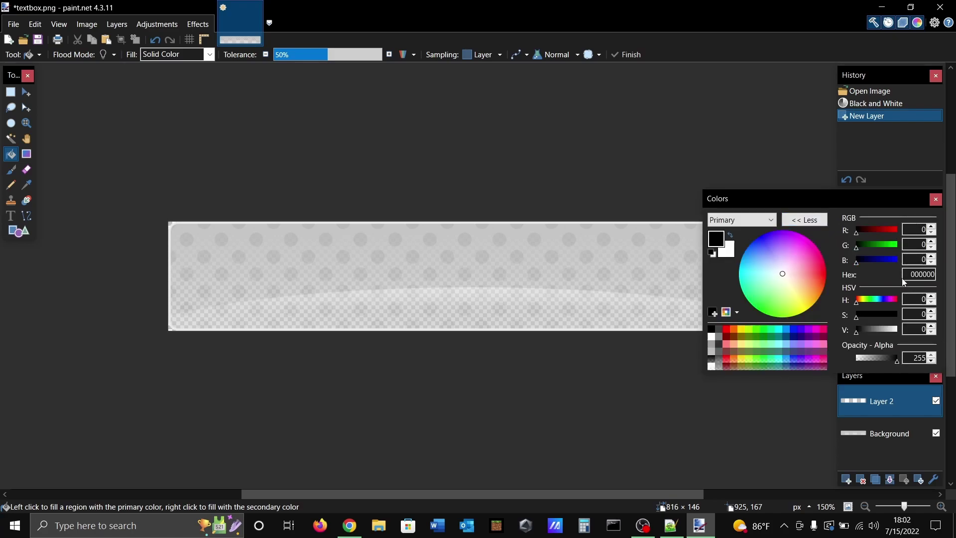
double_click(919, 275)
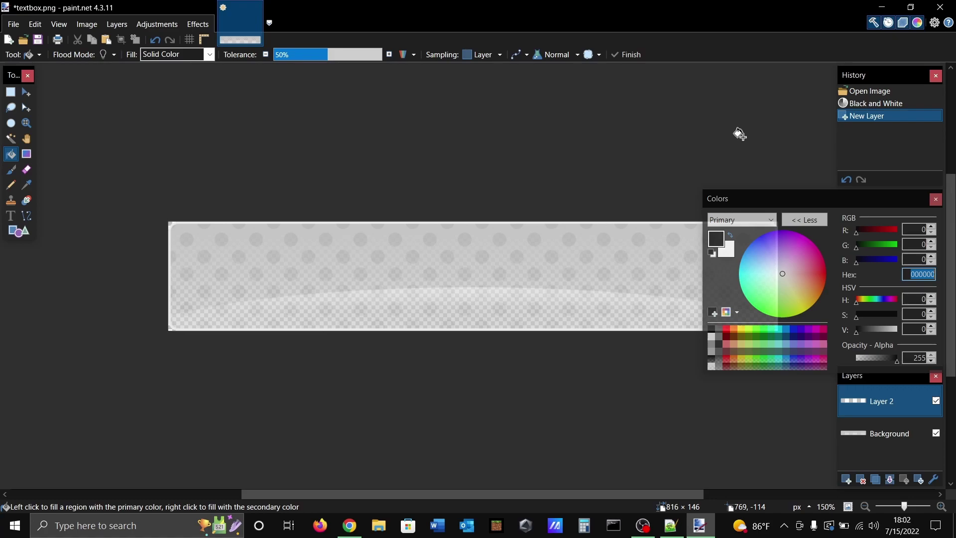
key(ctrl+v)
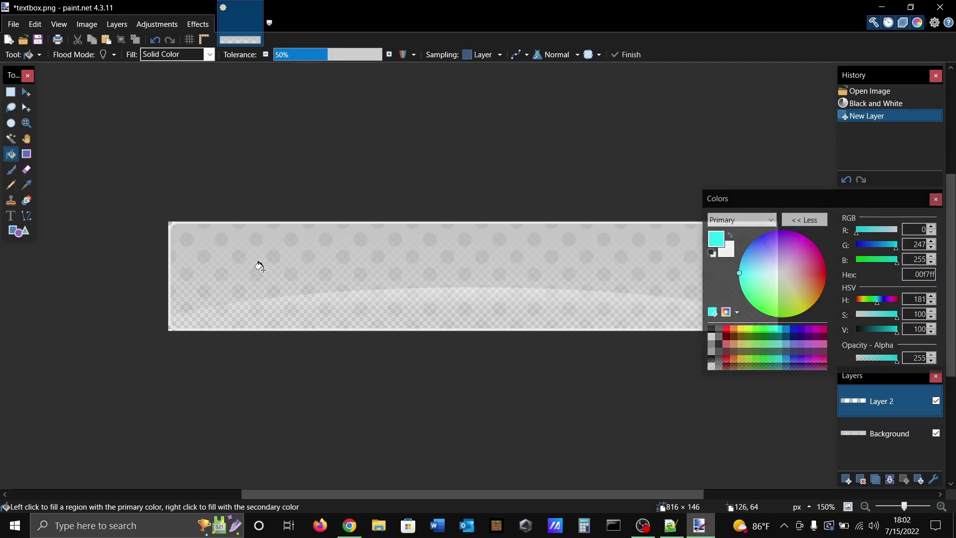
click(805, 220)
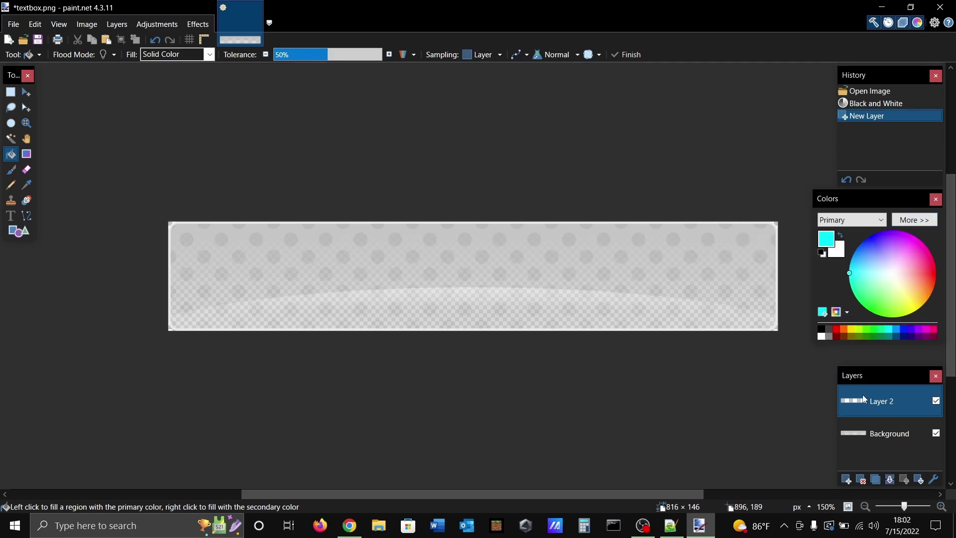
Step: Bucket-fill Layer 2 with cyan and set its blend mode to Overlay
click(656, 277)
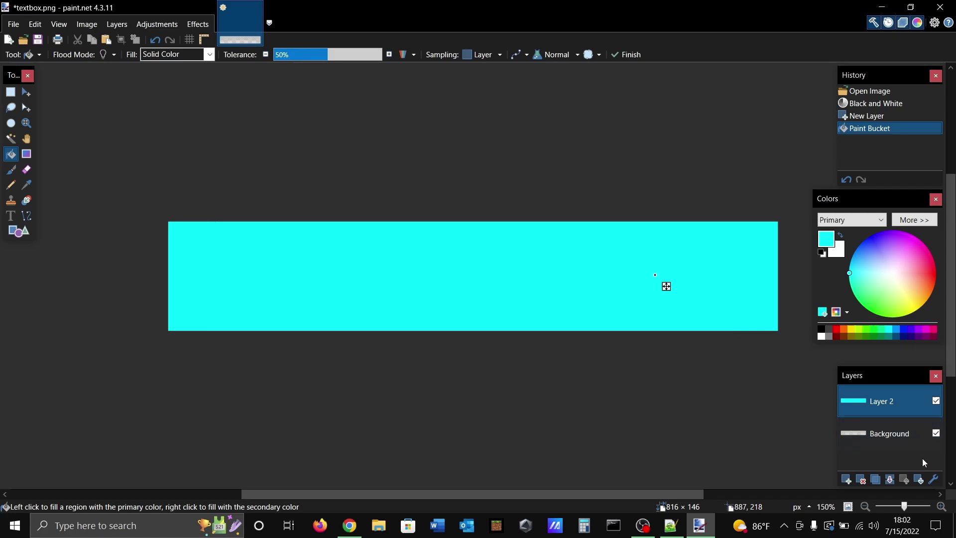
click(934, 480)
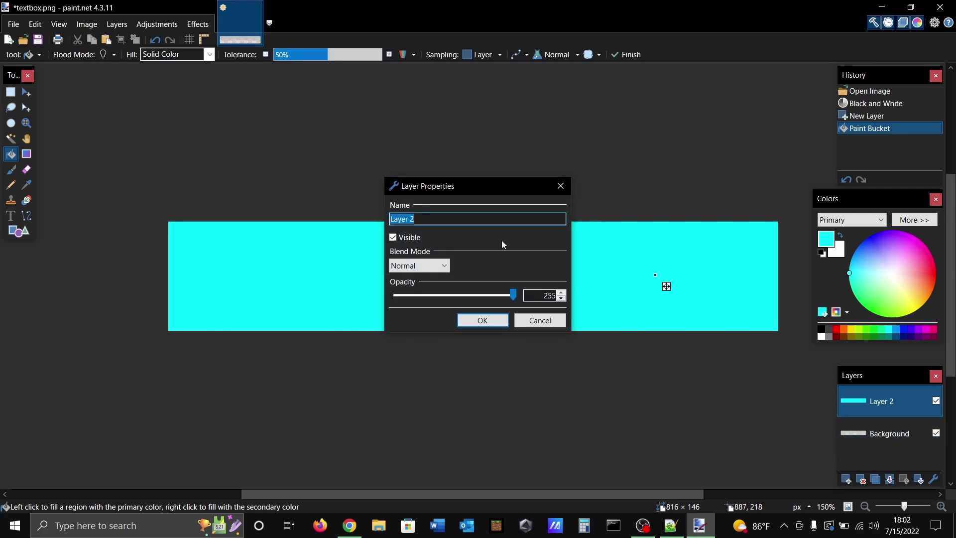
click(444, 268)
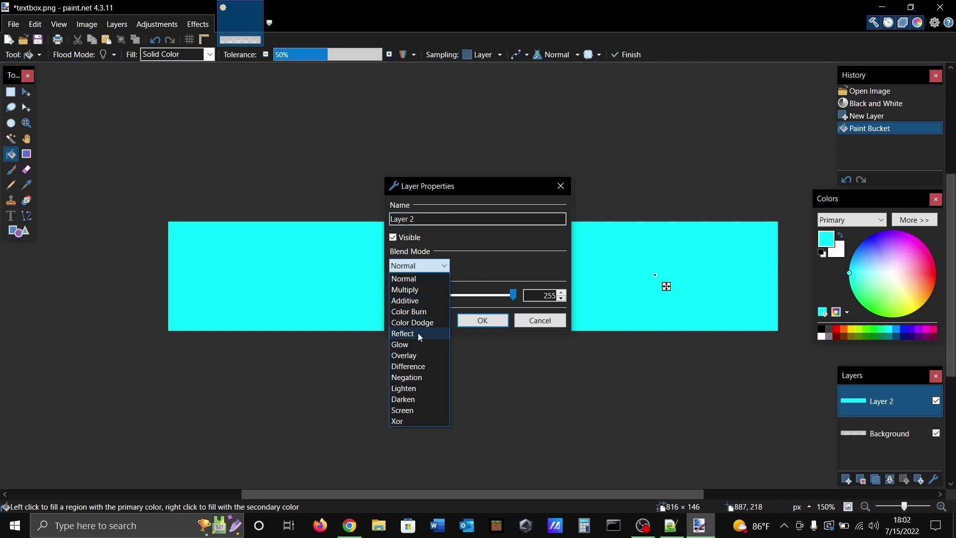
click(415, 355)
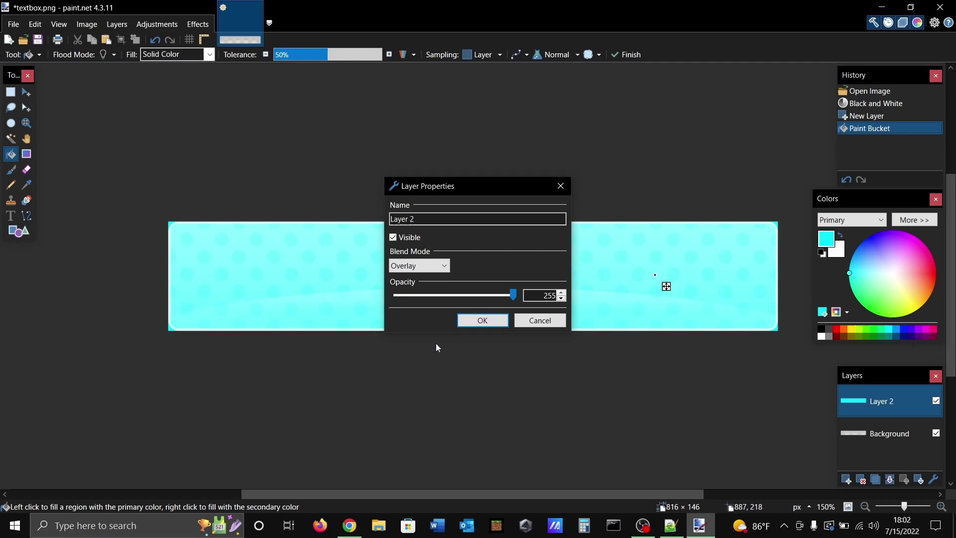
click(479, 321)
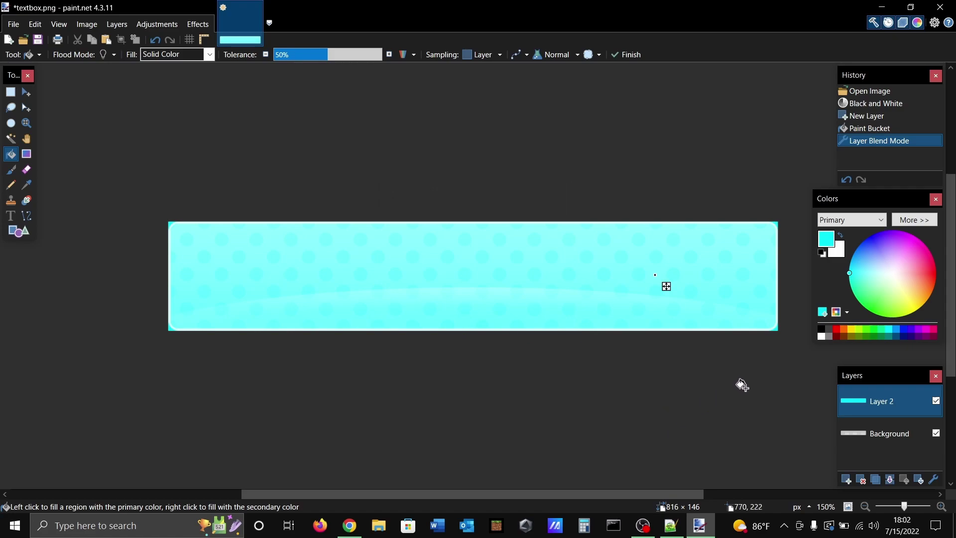
click(935, 479)
Step: Add Layer 3 below Layer 2 and fill it with black
key(Escape)
drag(366, 492, 276, 496)
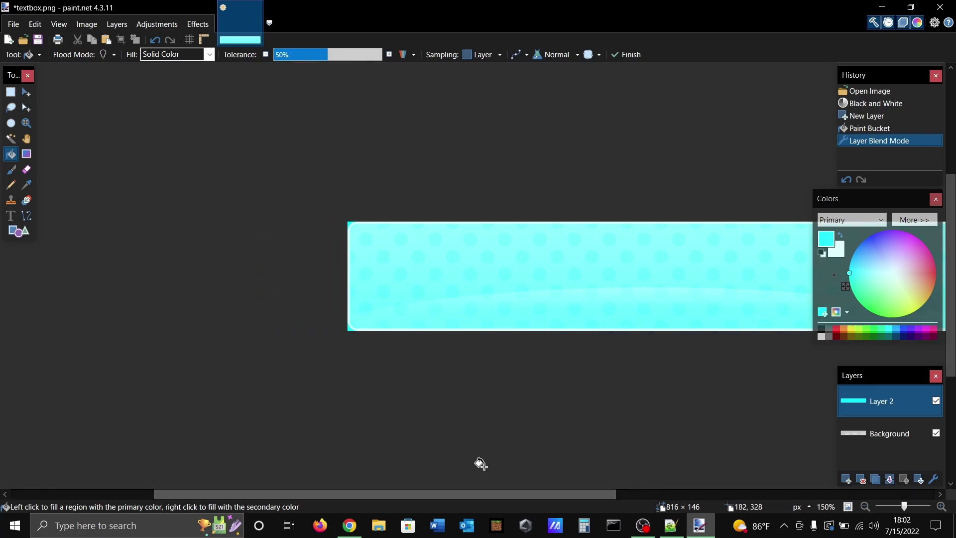
drag(475, 499, 565, 498)
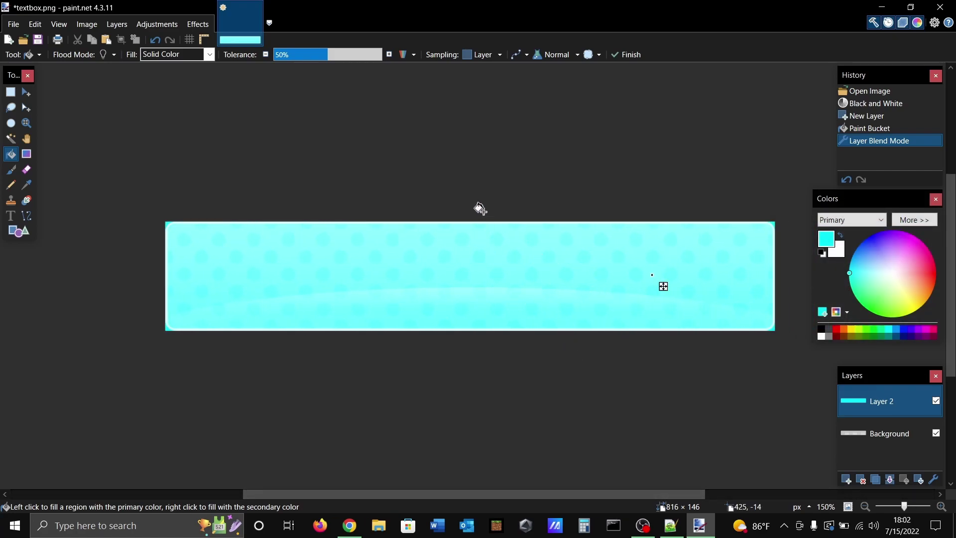
click(847, 479)
drag(848, 405, 854, 435)
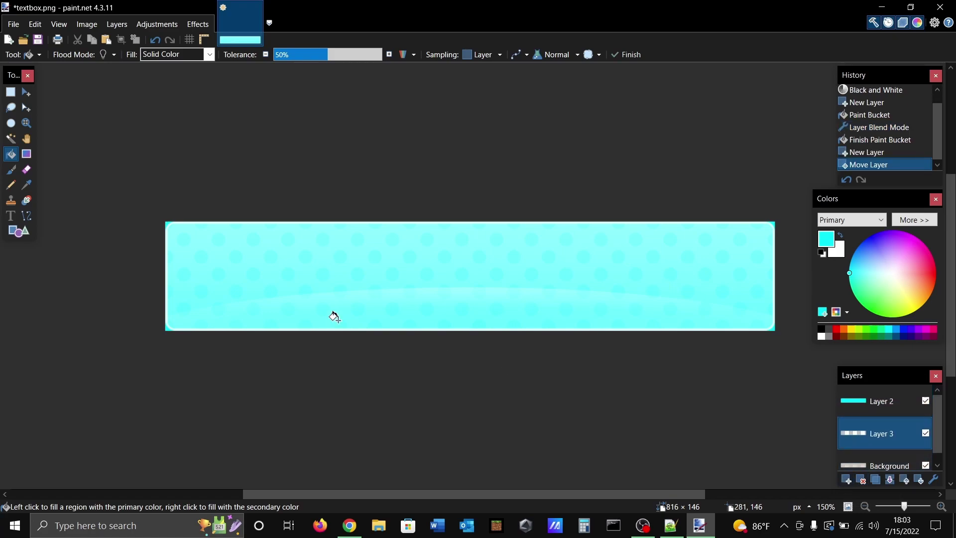
click(823, 330)
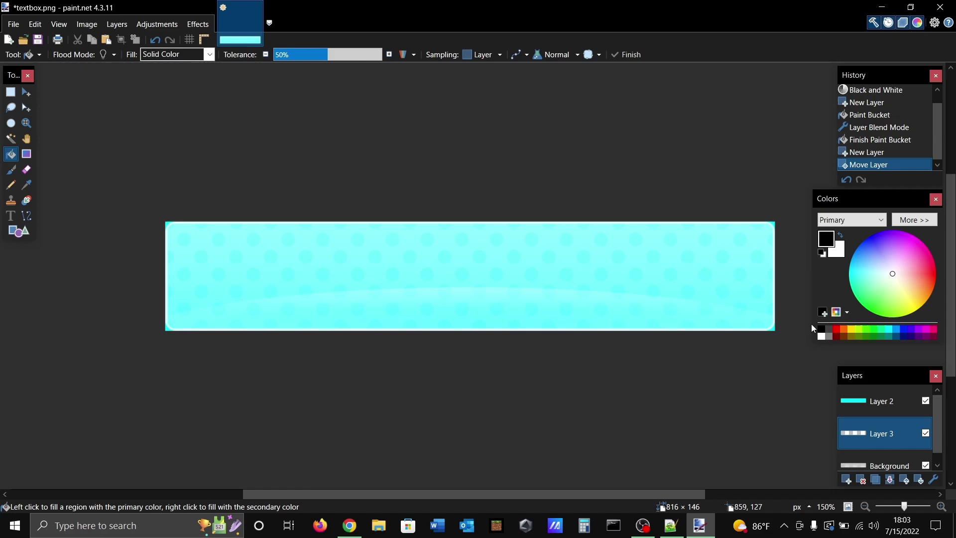
click(709, 281)
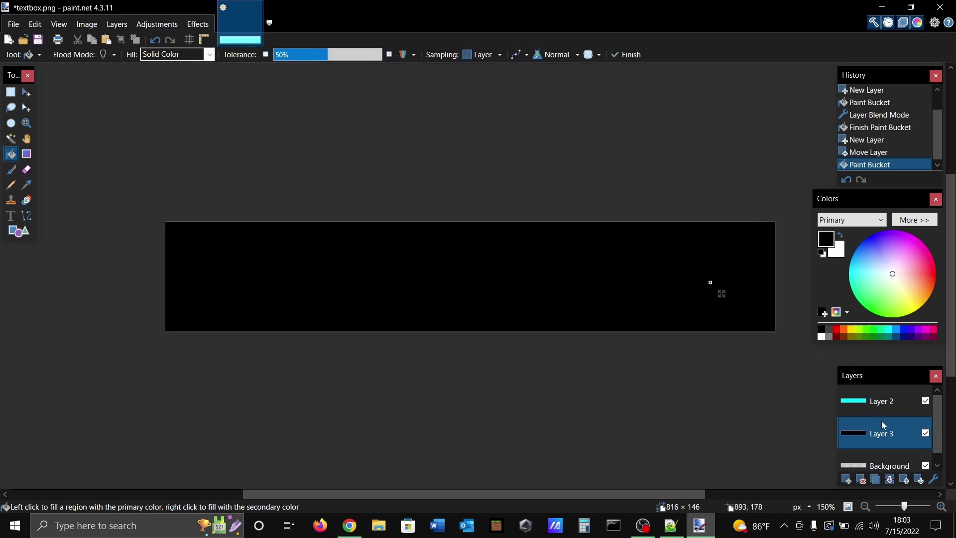
Step: Set Layer 3's blend mode to Overlay and toggle its visibility off and on to compare
click(934, 480)
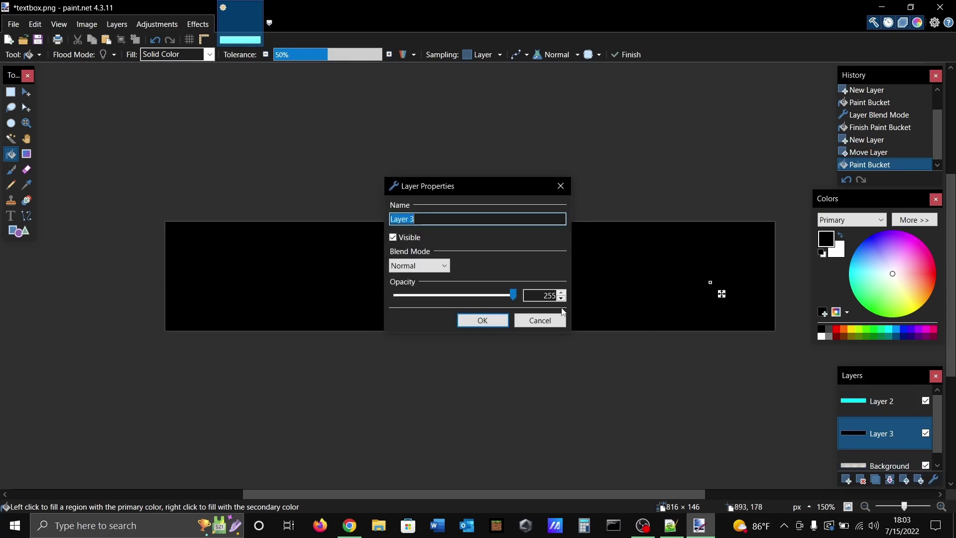
click(431, 265)
click(415, 356)
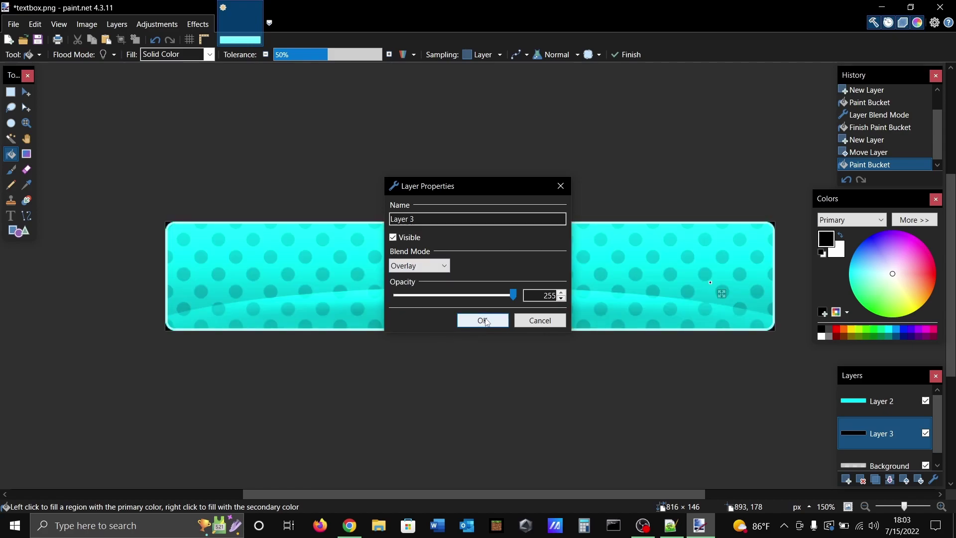
click(485, 320)
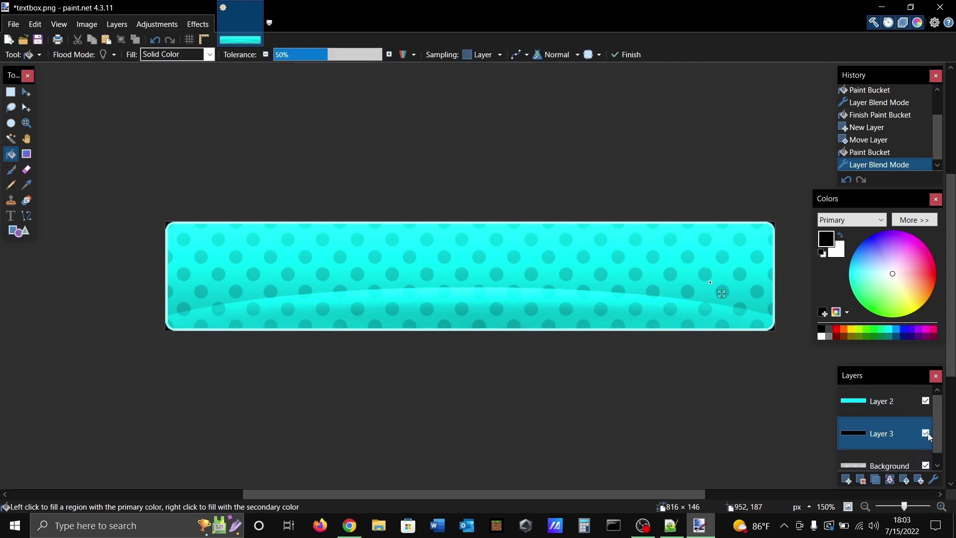
click(926, 434)
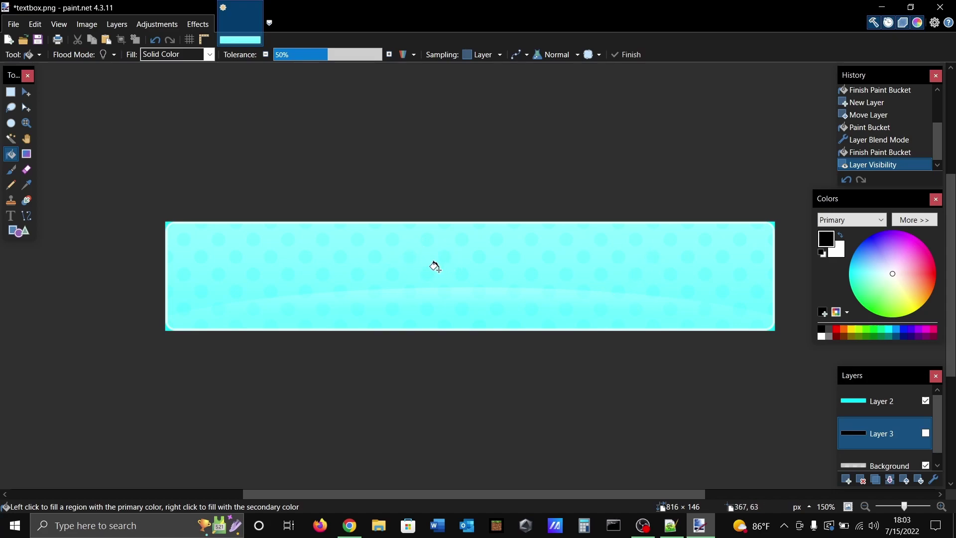
click(927, 434)
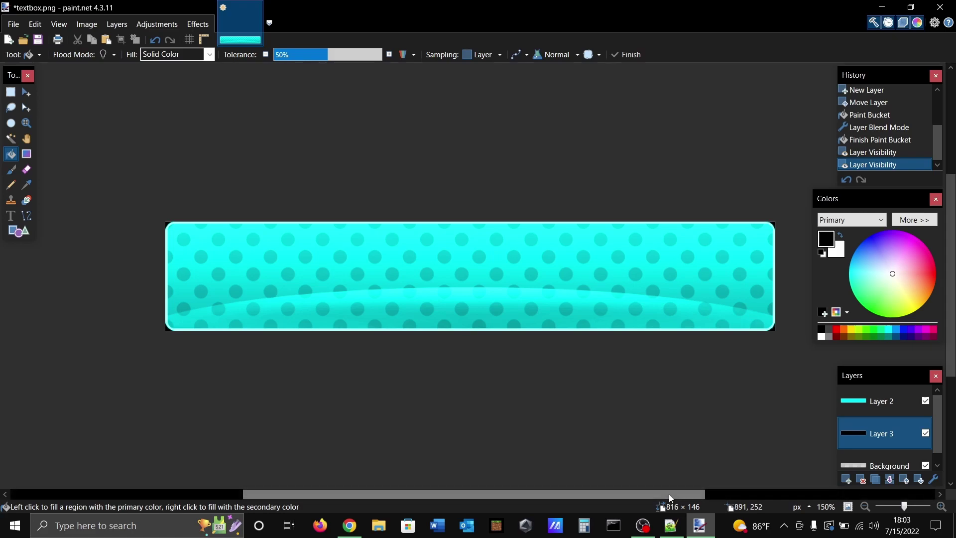
Step: Merge Layer 3 and Layer 2 down into Background, then zoom to 400%
drag(669, 494, 683, 495)
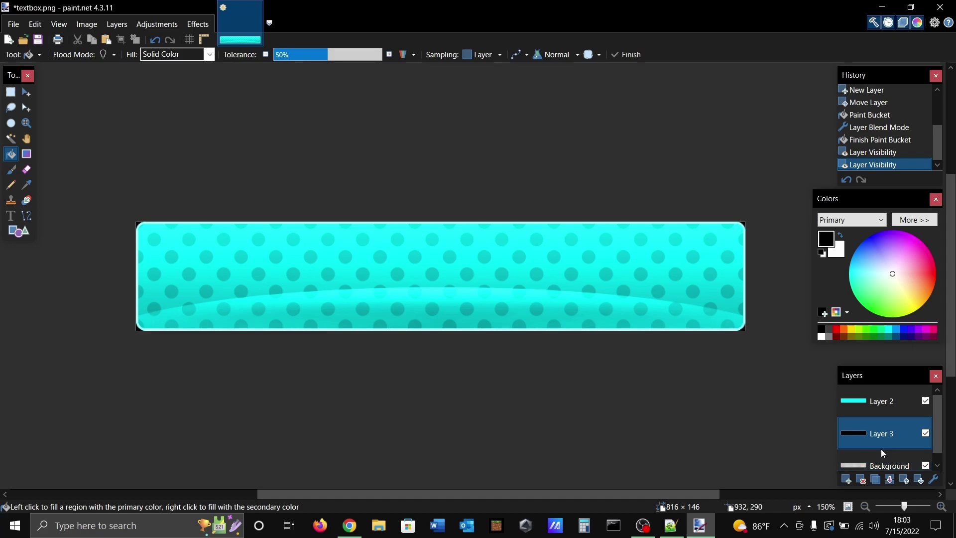
click(892, 481)
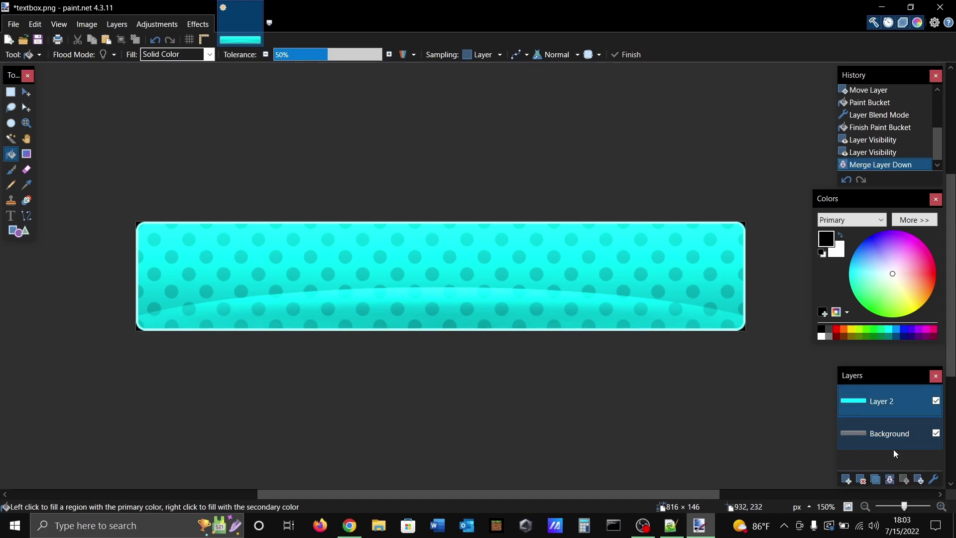
click(892, 481)
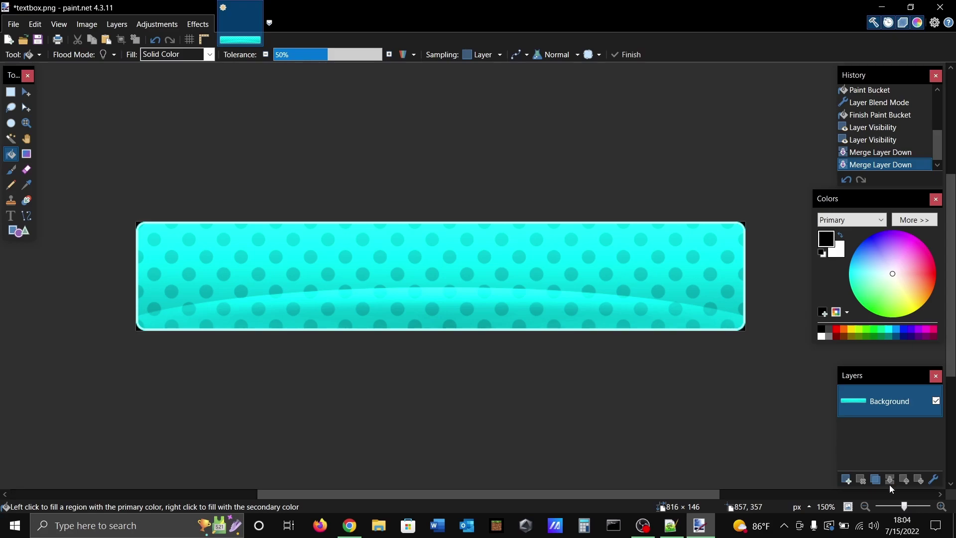
click(909, 508)
Step: Magic Wand-select the black stray pixels in all four corners and delete them
drag(630, 498, 829, 496)
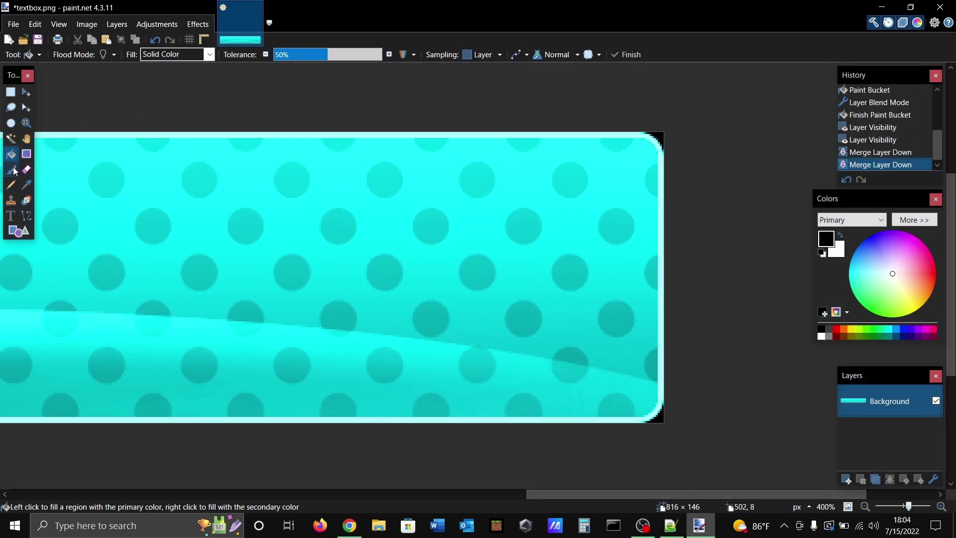
click(11, 138)
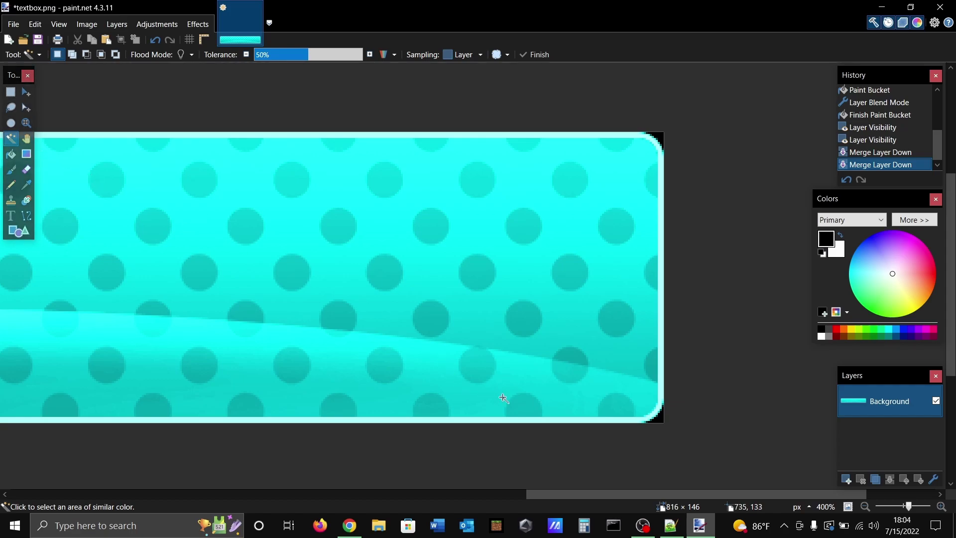
click(663, 421)
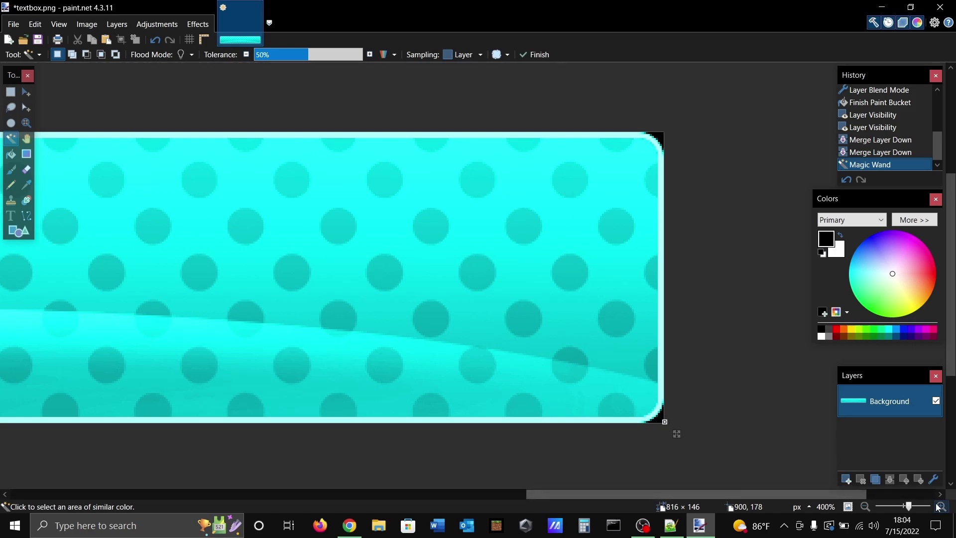
drag(912, 509, 914, 509)
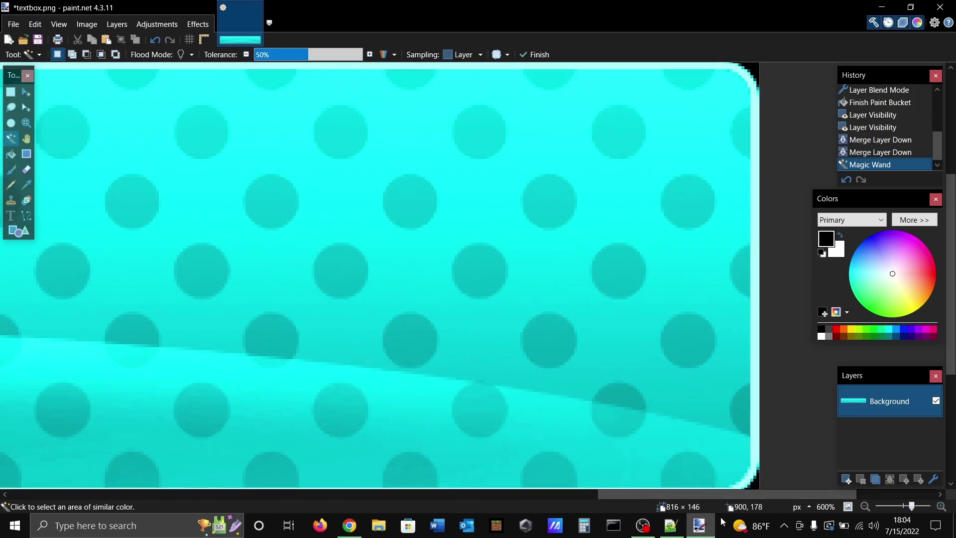
drag(704, 497, 741, 501)
scroll(641, 384, down, 3)
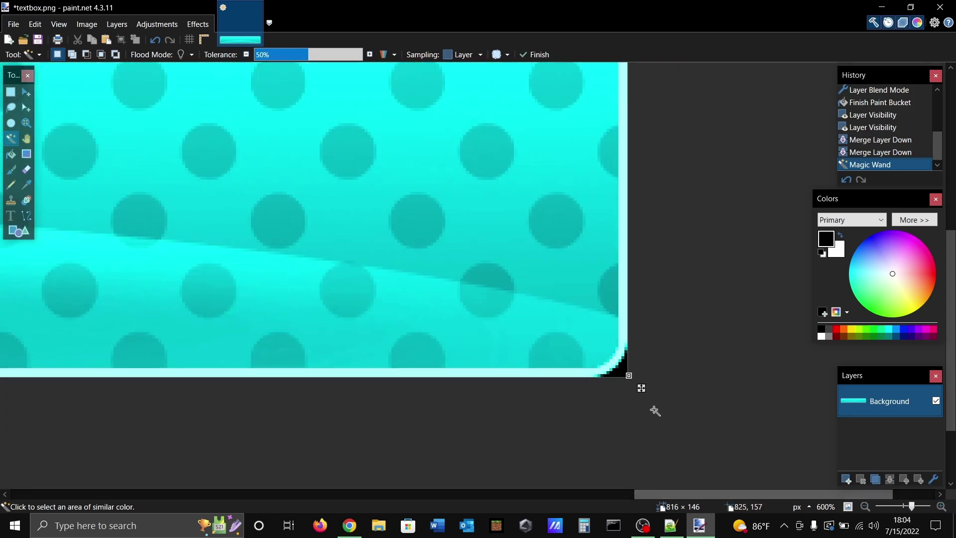
click(621, 371)
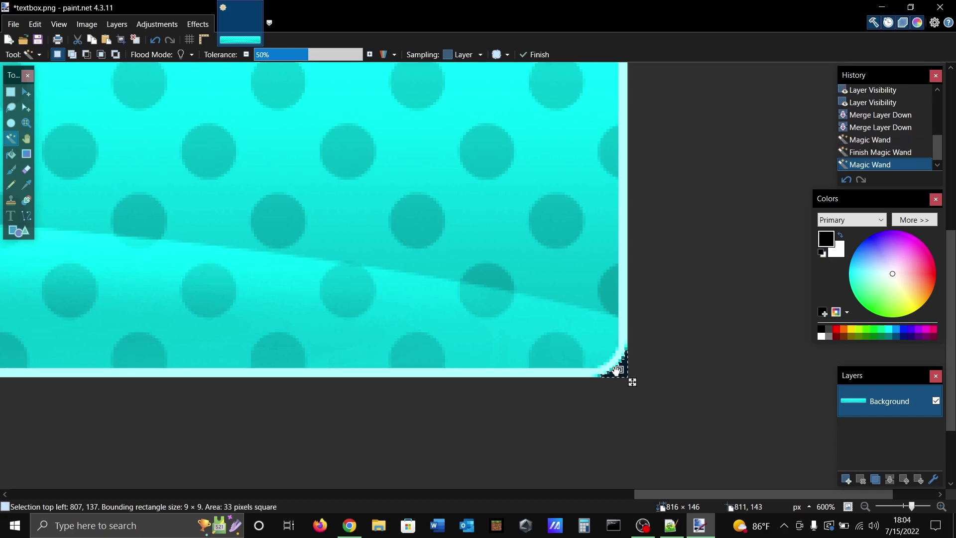
scroll(612, 358, up, 8)
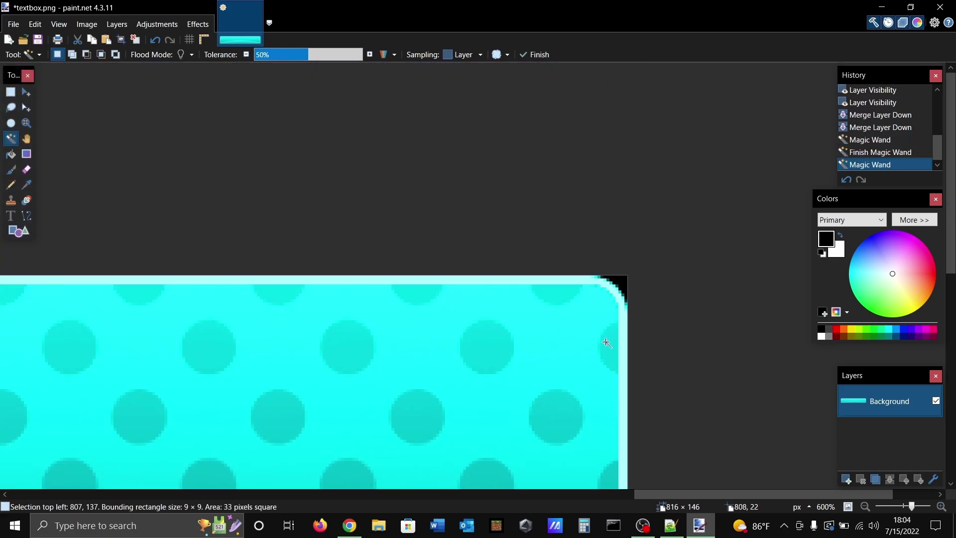
click(623, 280)
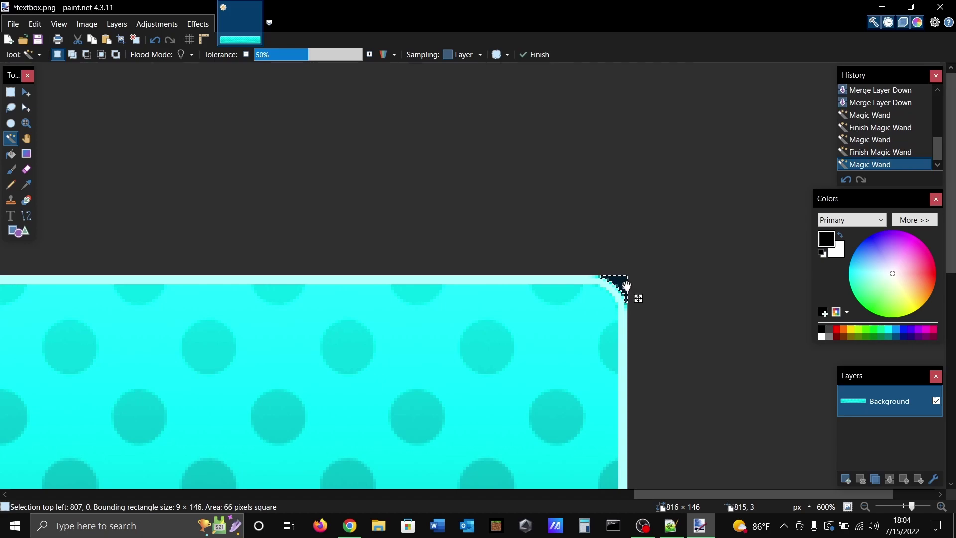
drag(674, 493, 128, 474)
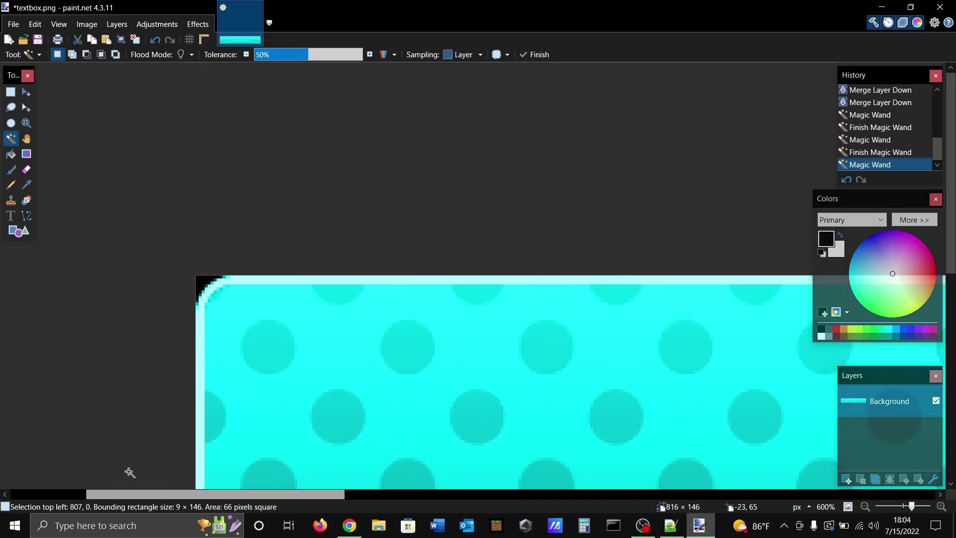
ctrl+click(204, 284)
scroll(209, 299, down, 5)
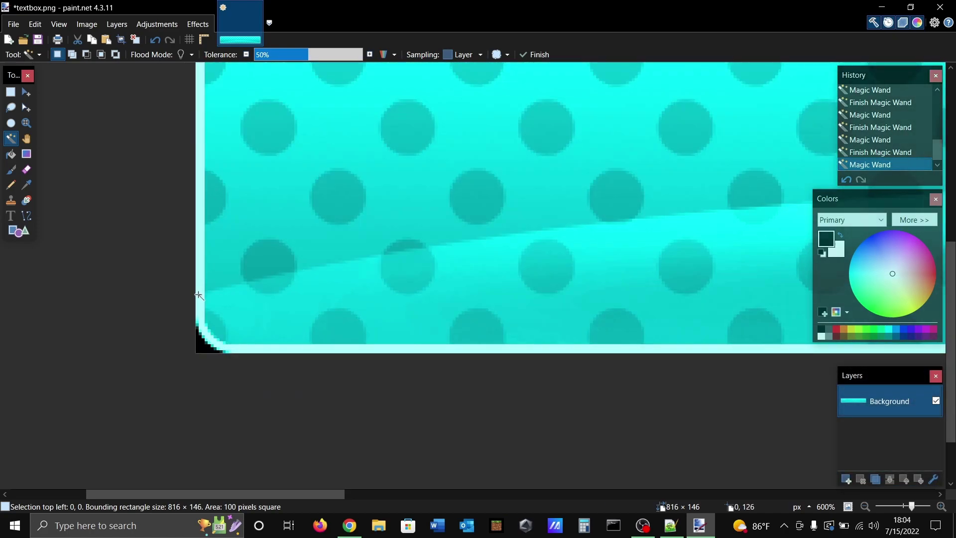
ctrl+click(203, 347)
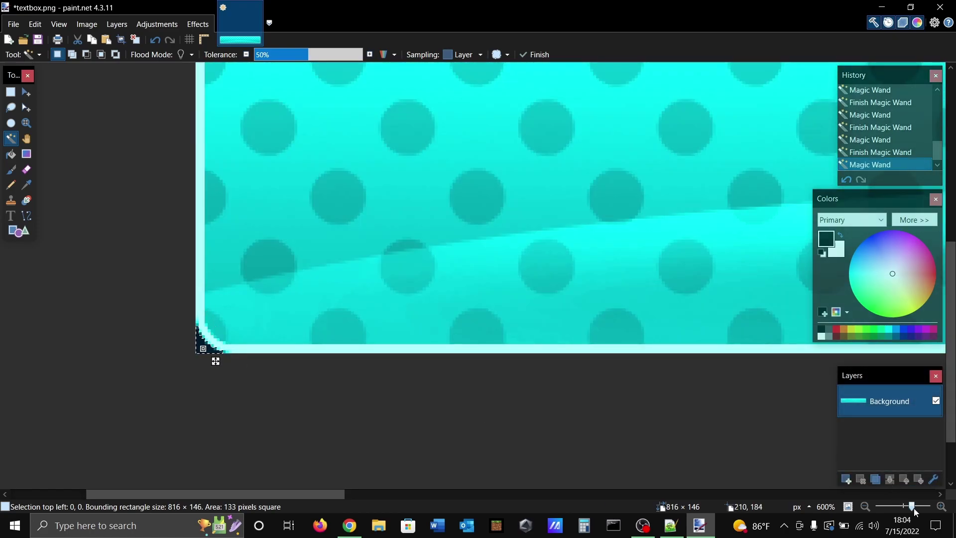
key(Delete)
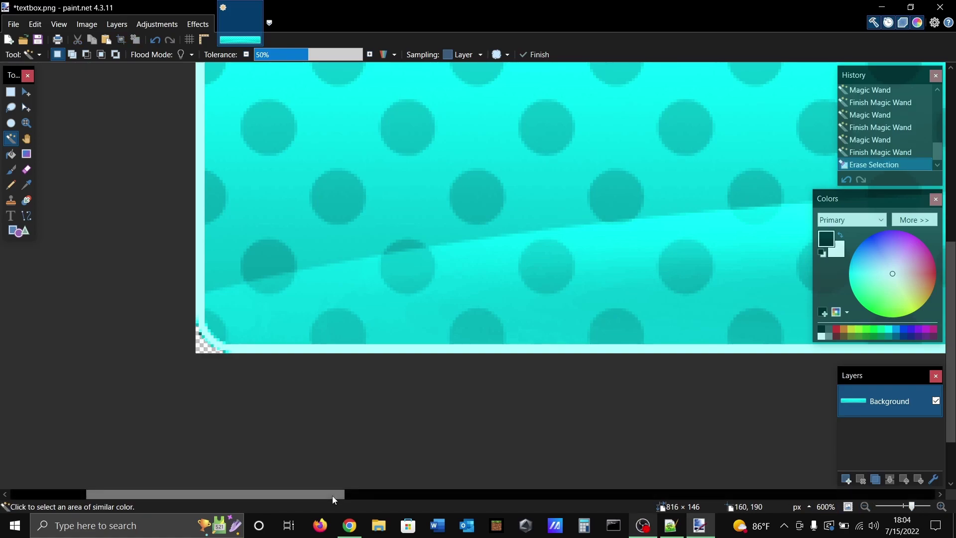
Step: Pan and zoom around the textbox, down to 500%, to check the cleaned corners
drag(332, 495, 747, 367)
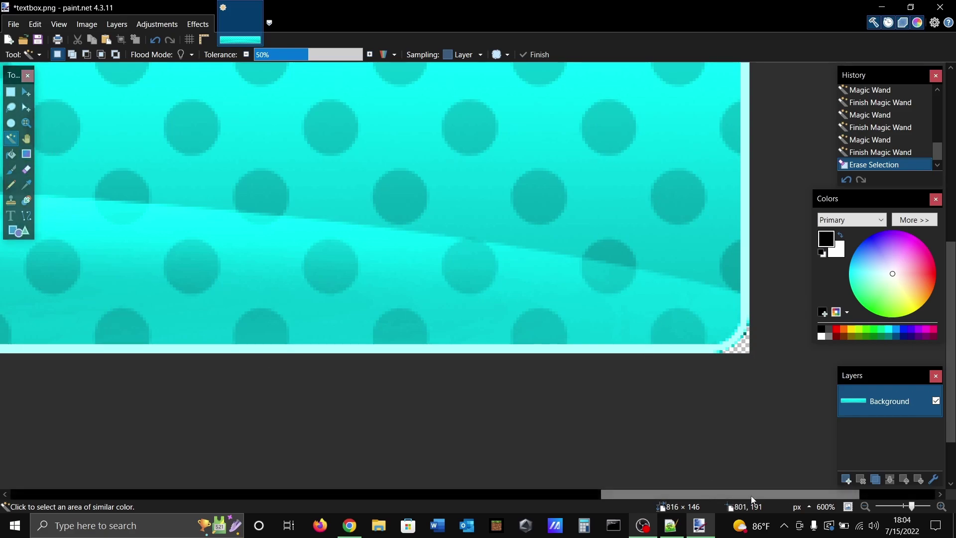
ctrl+scroll(769, 498, up, 3)
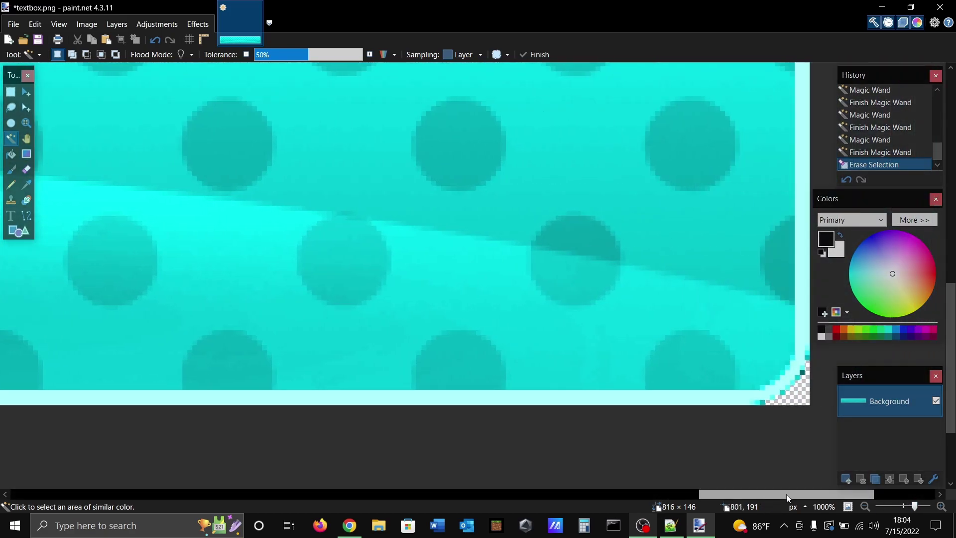
drag(787, 498, 818, 498)
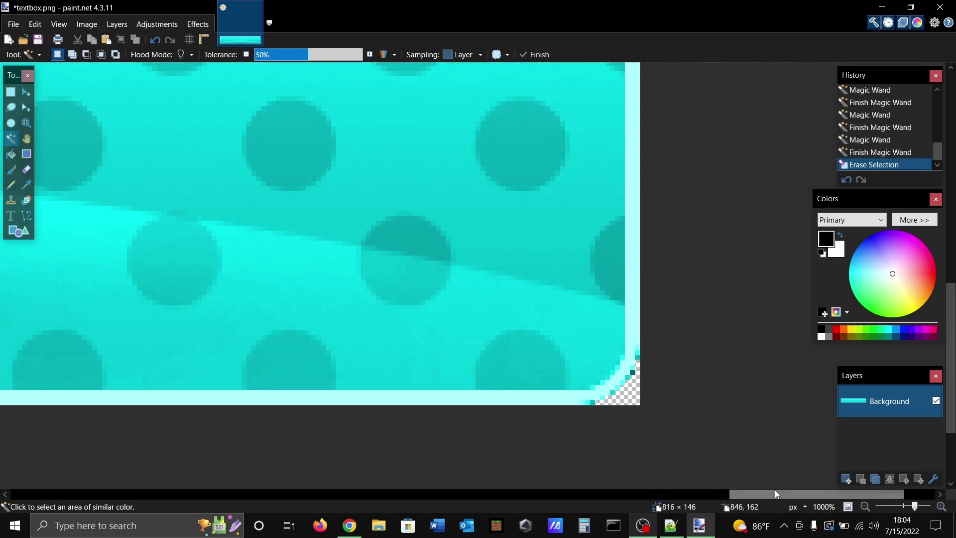
scroll(736, 427, up, 10)
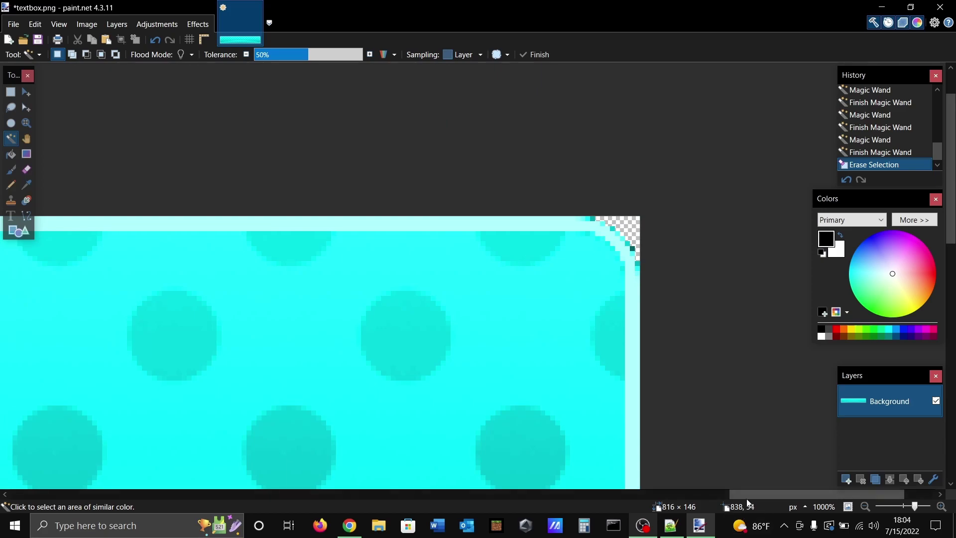
drag(748, 503, 63, 480)
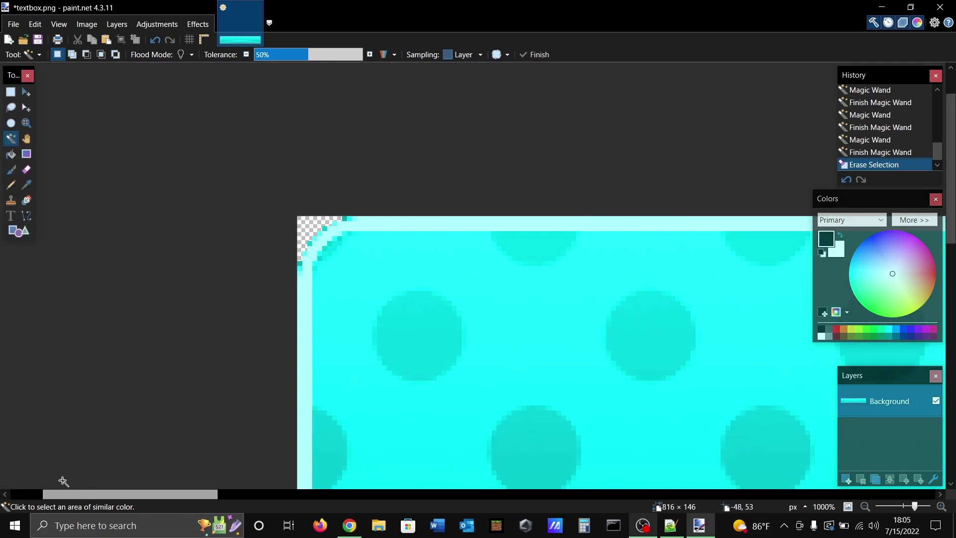
scroll(145, 405, down, 8)
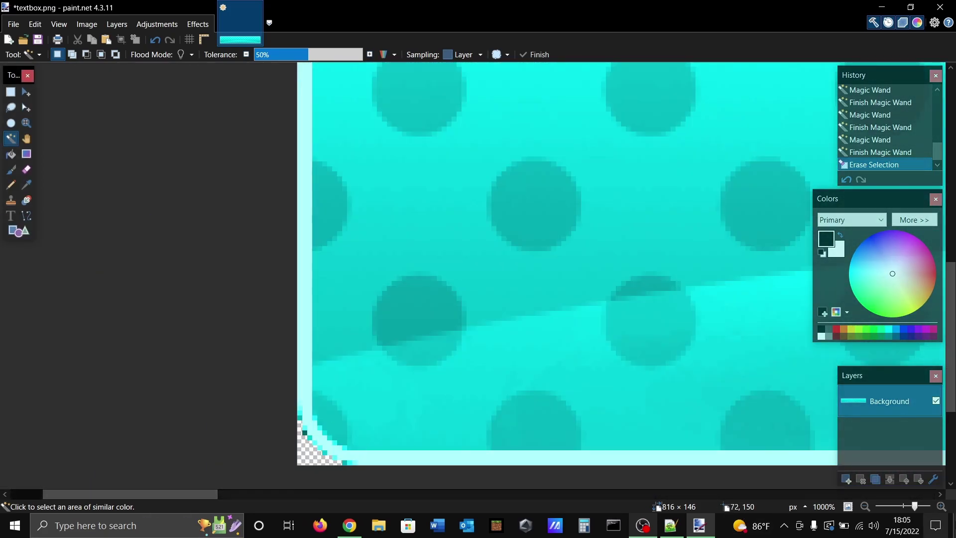
drag(914, 507, 910, 506)
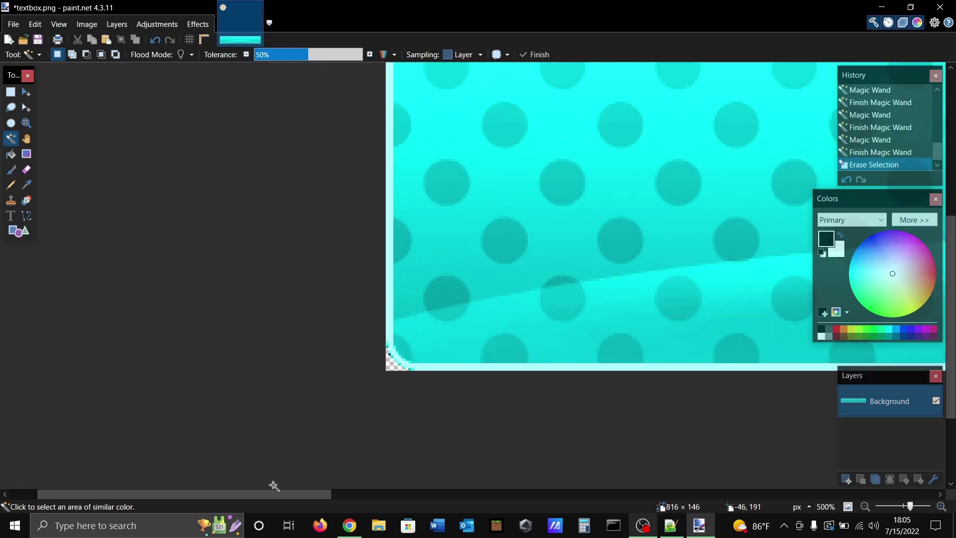
drag(274, 485, 379, 488)
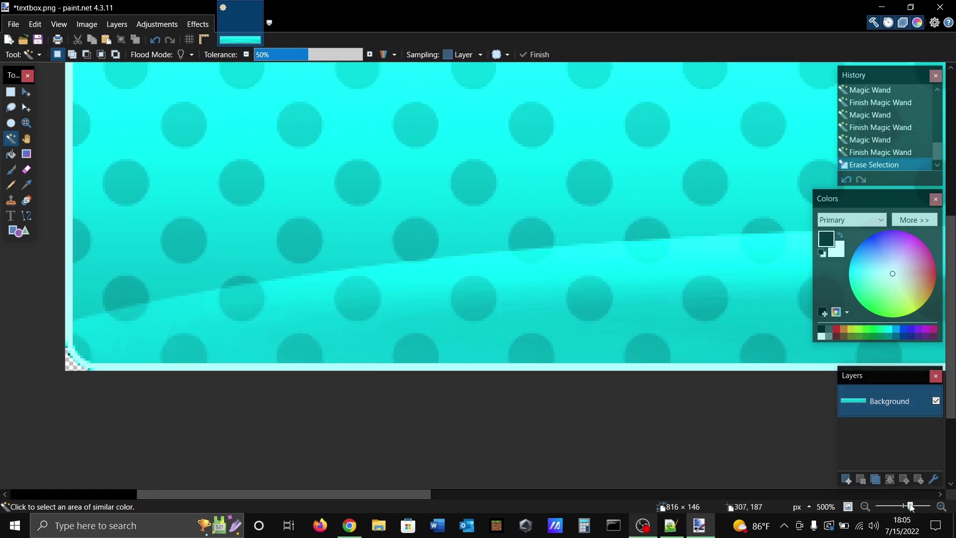
drag(911, 506, 907, 506)
mouse_move(601, 493)
mouse_down()
mouse_move(562, 493)
mouse_move(605, 493)
mouse_up()
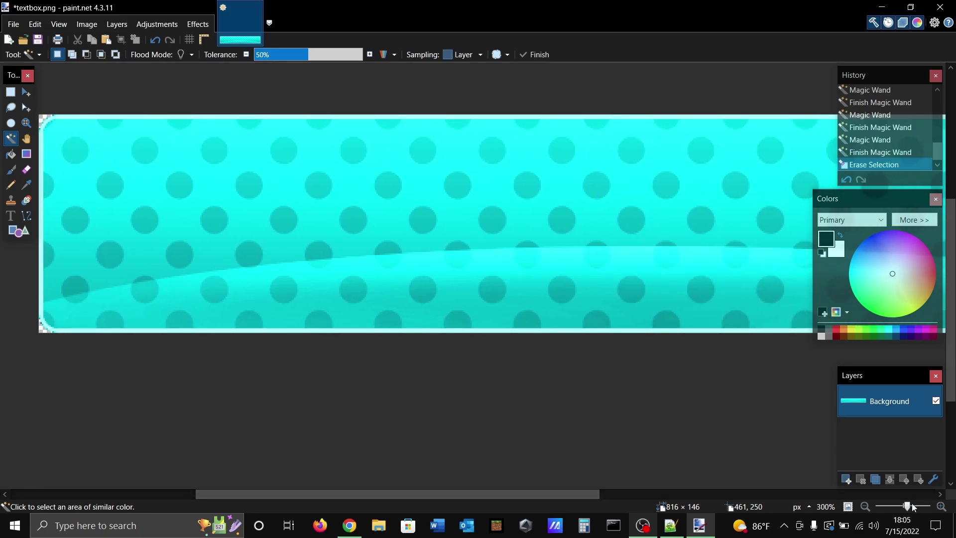
drag(914, 507, 905, 507)
drag(656, 495, 685, 498)
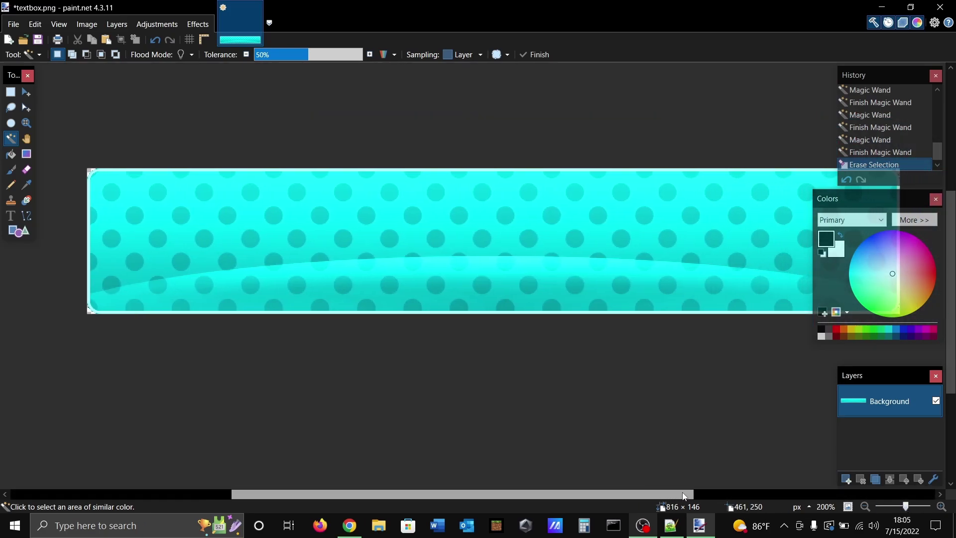
Step: Lower the Background layer's opacity to 225 in Layer Properties
click(934, 480)
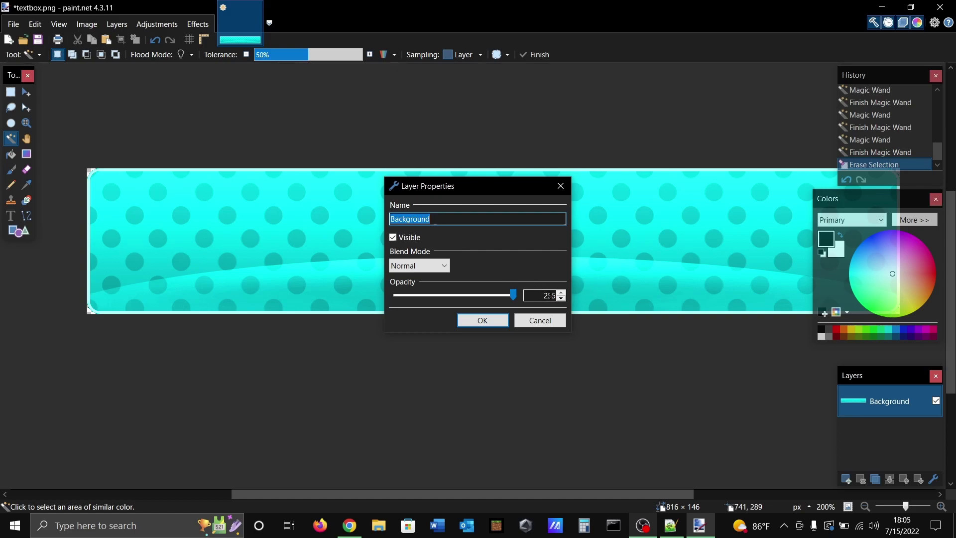
click(545, 295)
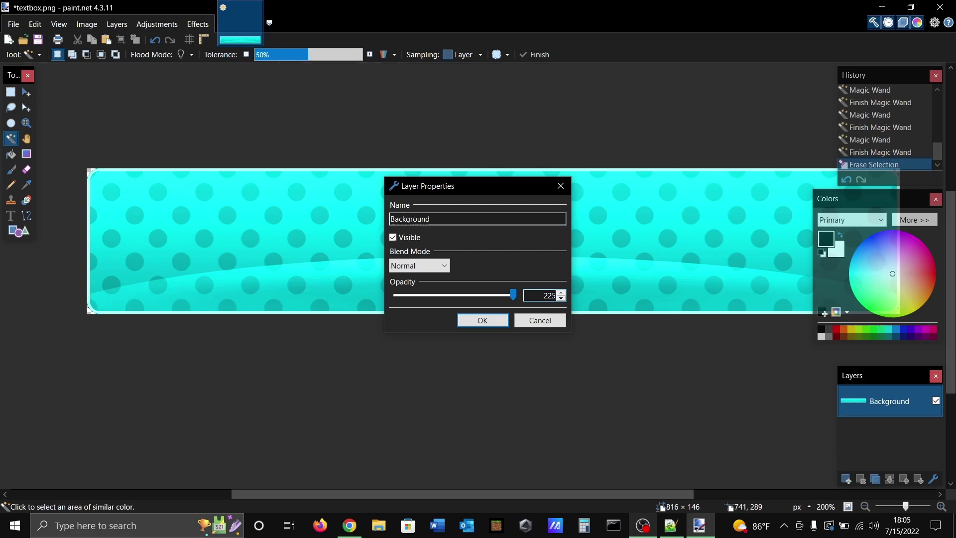
click(483, 320)
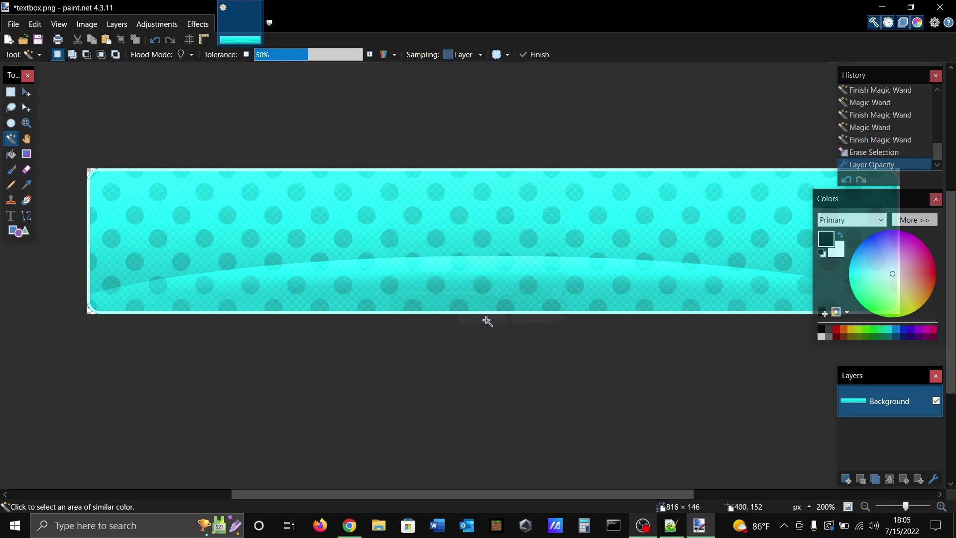
drag(660, 493, 717, 490)
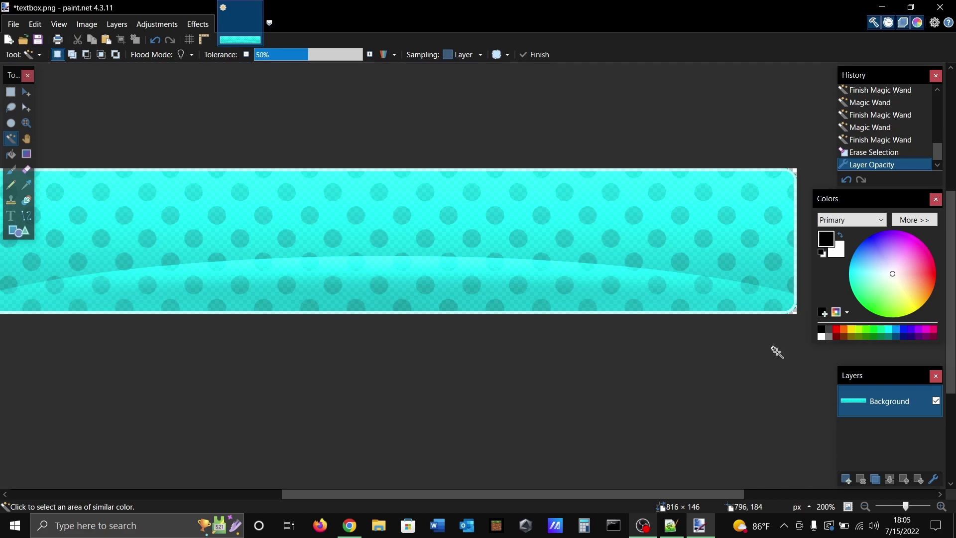
Step: Undo and redo the opacity change at 300% zoom to compare, then open the File menu
key(ctrl+z)
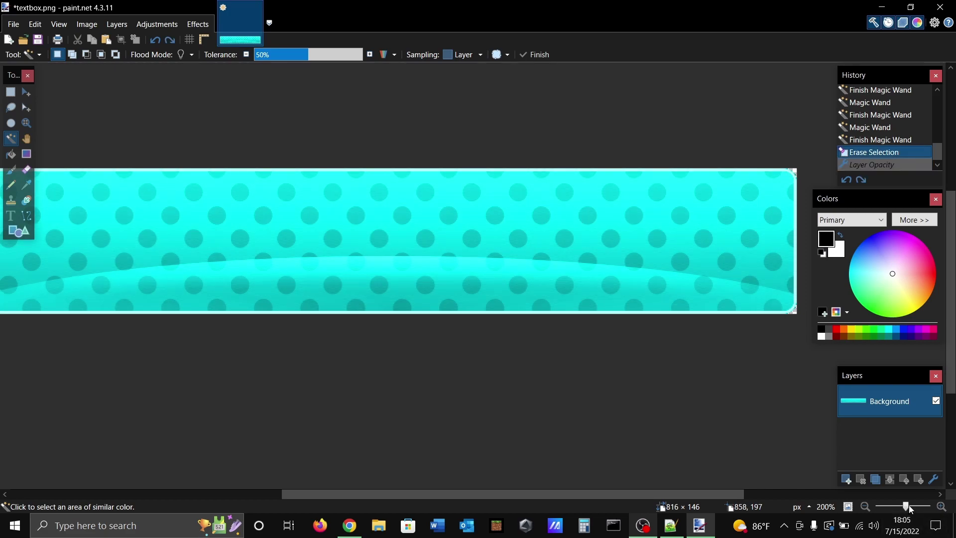
click(909, 506)
drag(687, 493, 748, 493)
key(ctrl+y)
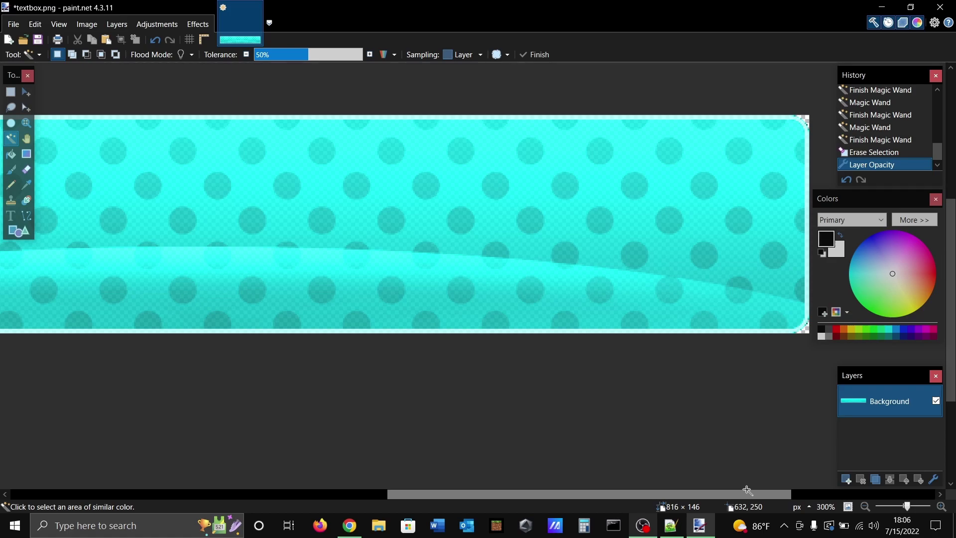
click(14, 24)
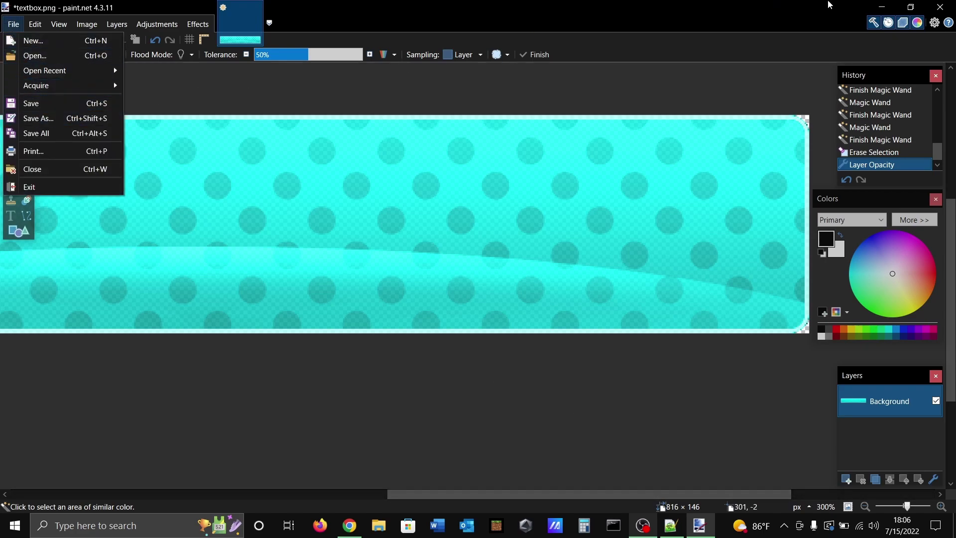
Step: Minimize paint.net and Chrome, then browse File Explorer to USB Drive (D:) > 2022 > The Ultimate Crossover > game > mod_assets
click(882, 6)
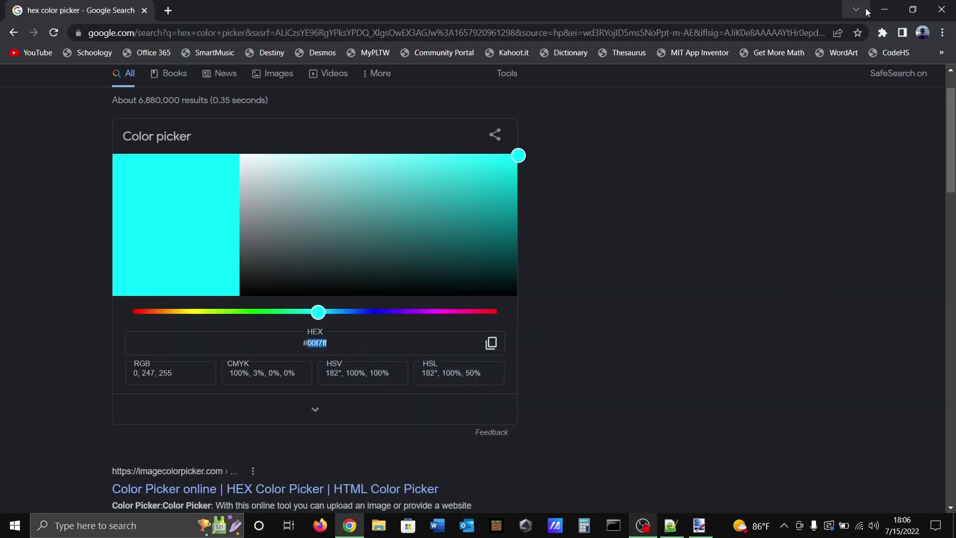
click(882, 6)
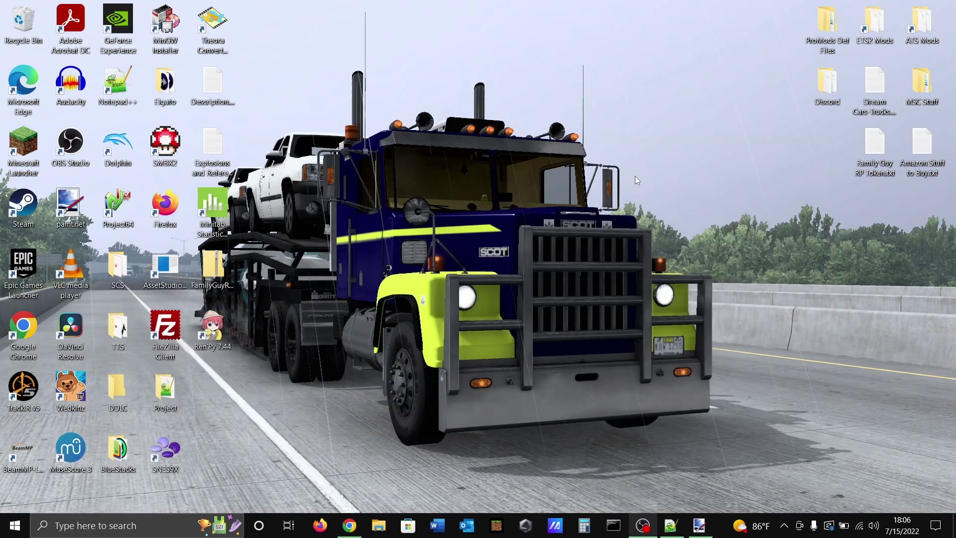
click(379, 525)
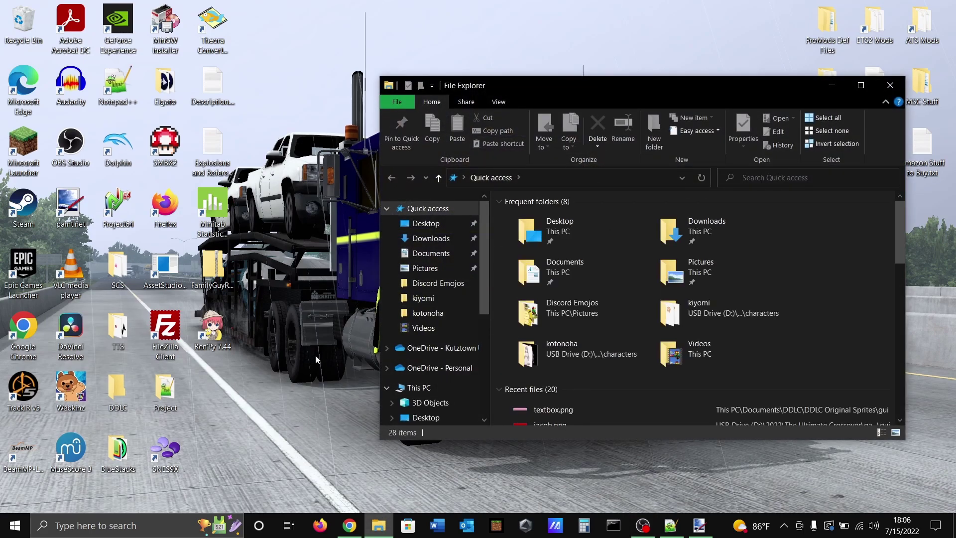
scroll(427, 306, down, 3)
scroll(426, 313, down, 2)
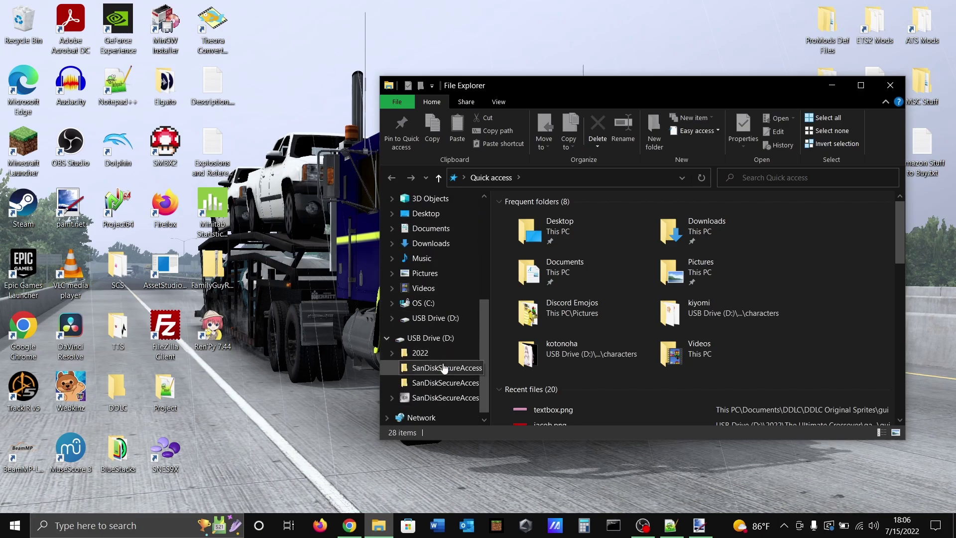
click(434, 354)
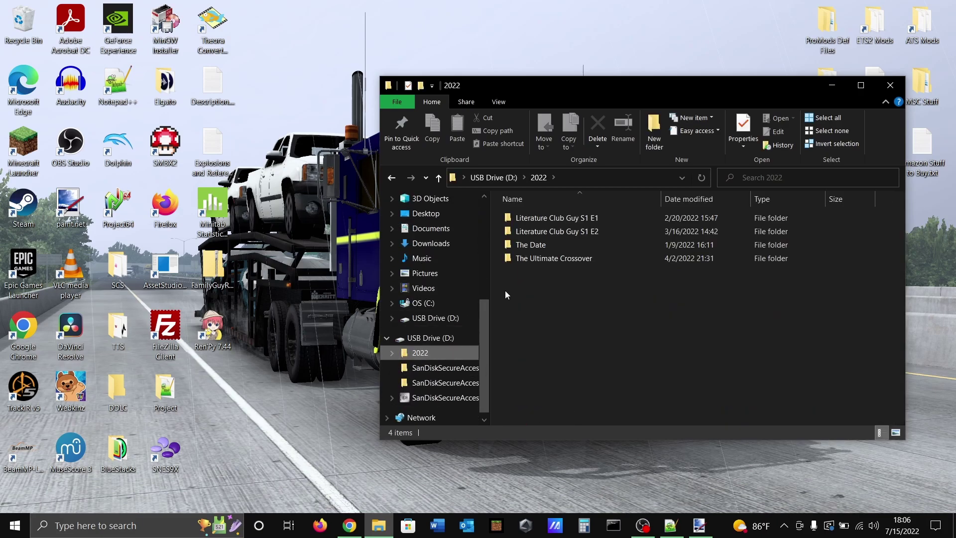
double_click(542, 260)
double_click(533, 219)
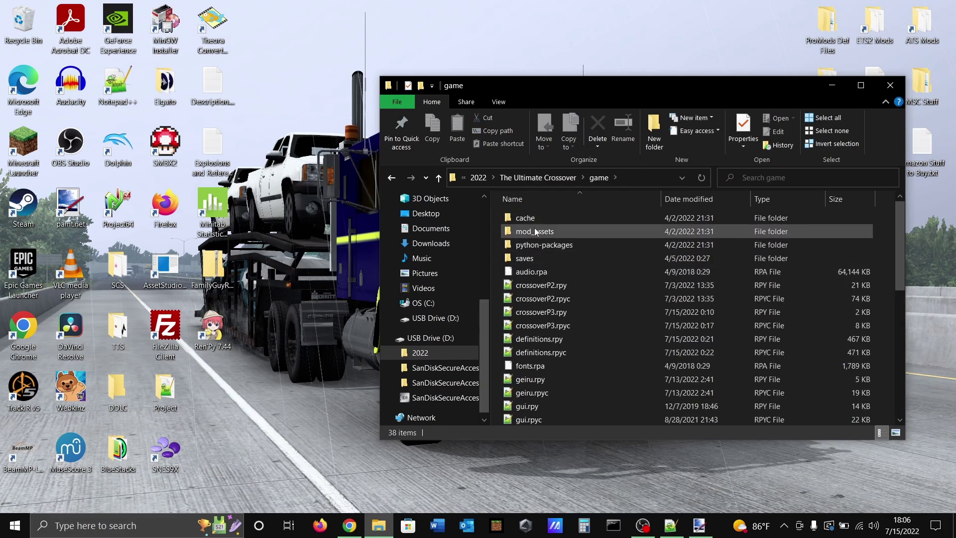
double_click(535, 231)
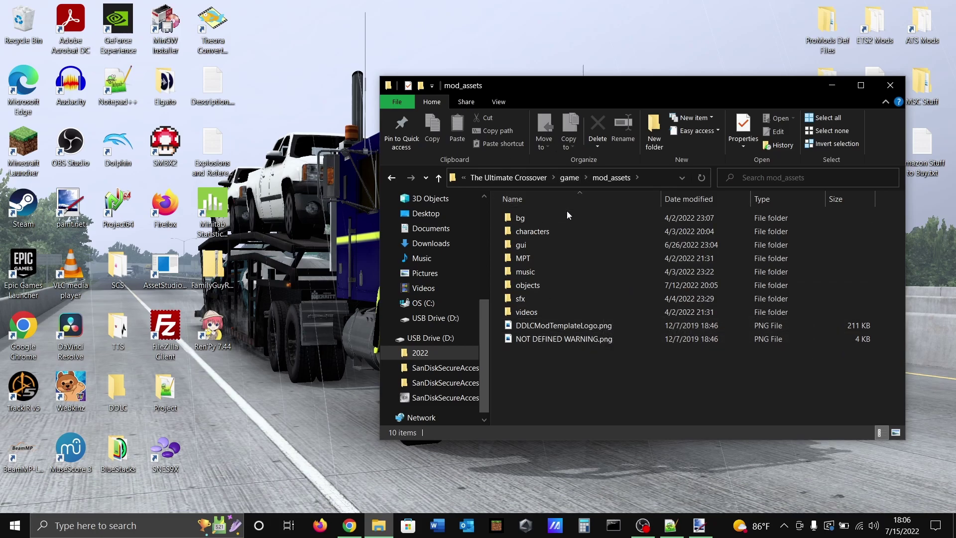
Step: Open yuri.png from the gui folder in the Photos viewer
mouse_move(555, 244)
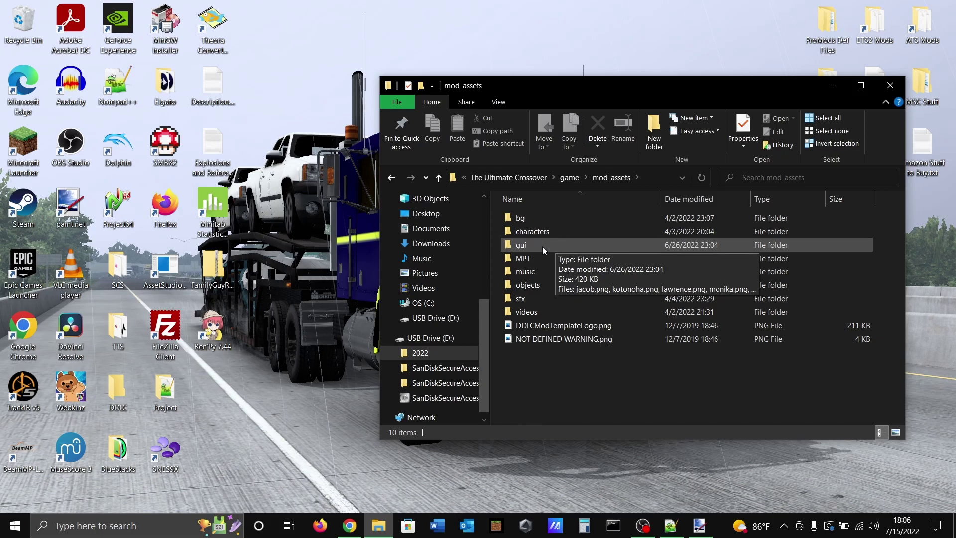
double_click(542, 246)
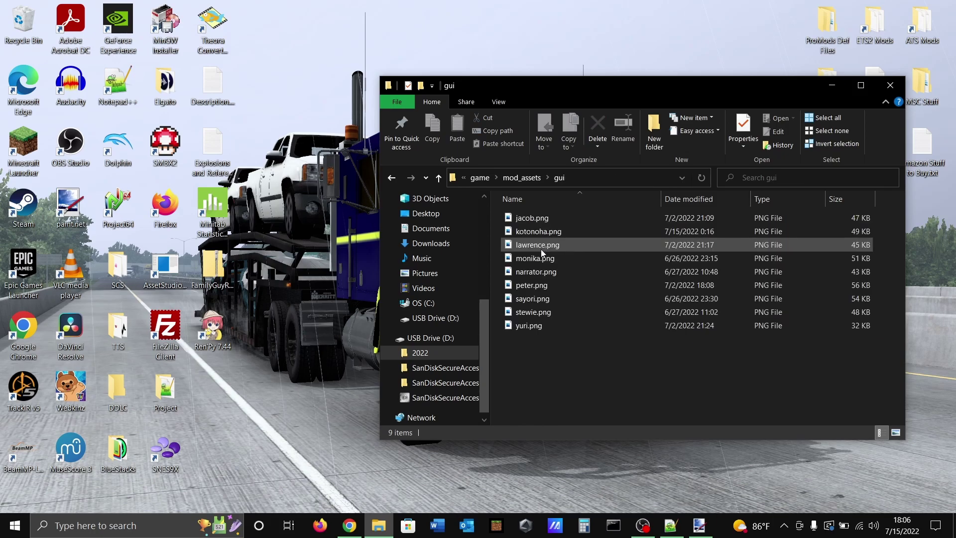
click(551, 327)
double_click(551, 327)
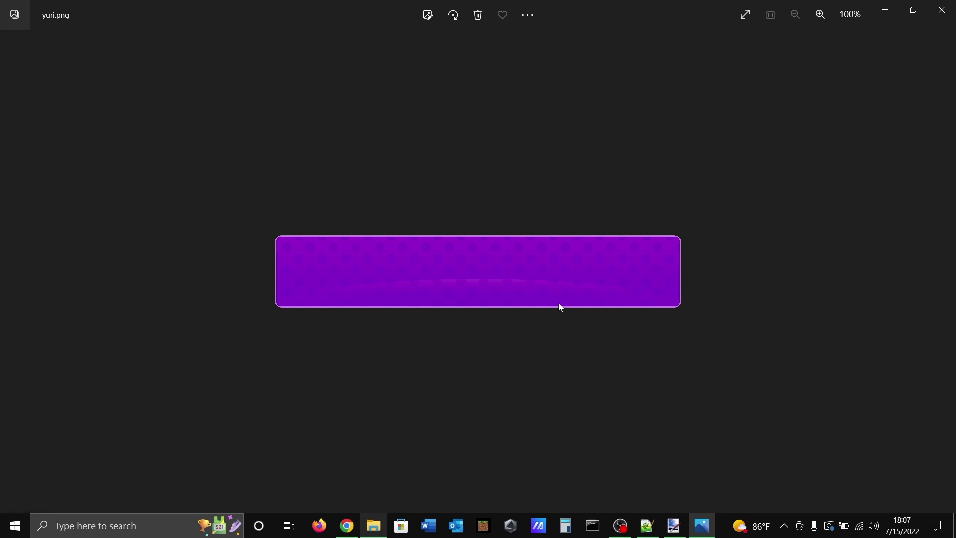
Step: Browse the narrator.png and jacob.png textboxes, then close the Photos viewer
key(Left)
key(Left)
key(Left)
key(Left)
key(Left)
key(Left)
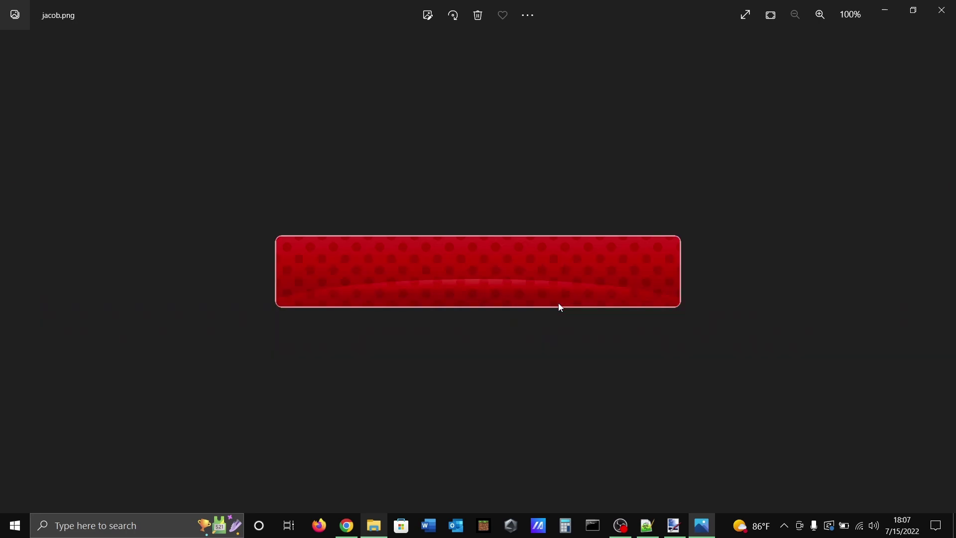
click(941, 10)
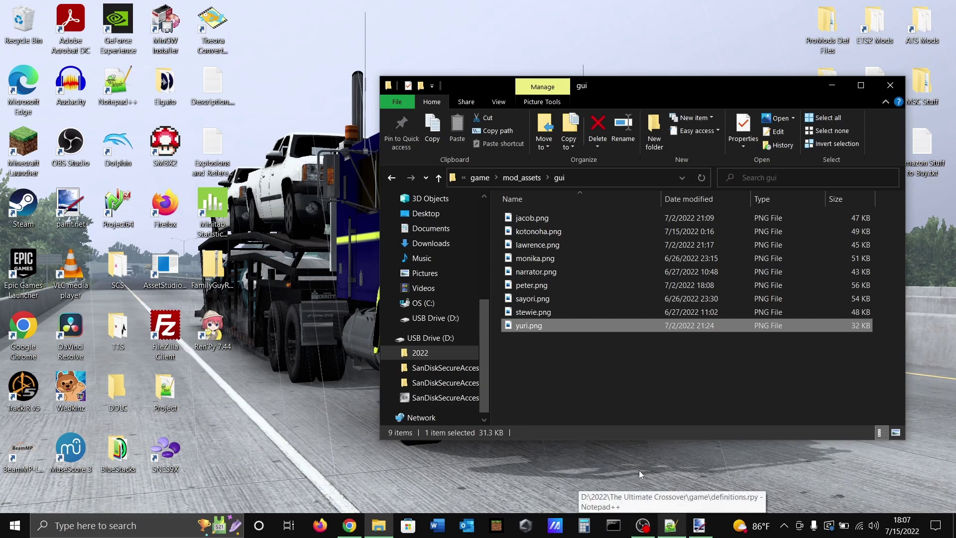
Step: Bring definitions.rpy forward and select the window_background entry on line 3667
click(668, 532)
drag(536, 492, 577, 492)
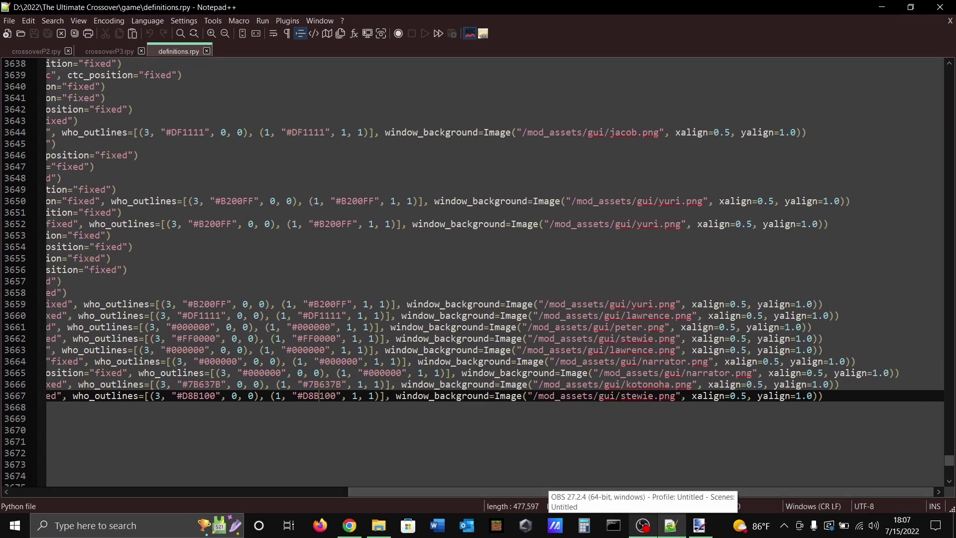
click(396, 396)
drag(396, 396, 937, 397)
drag(812, 491, 870, 492)
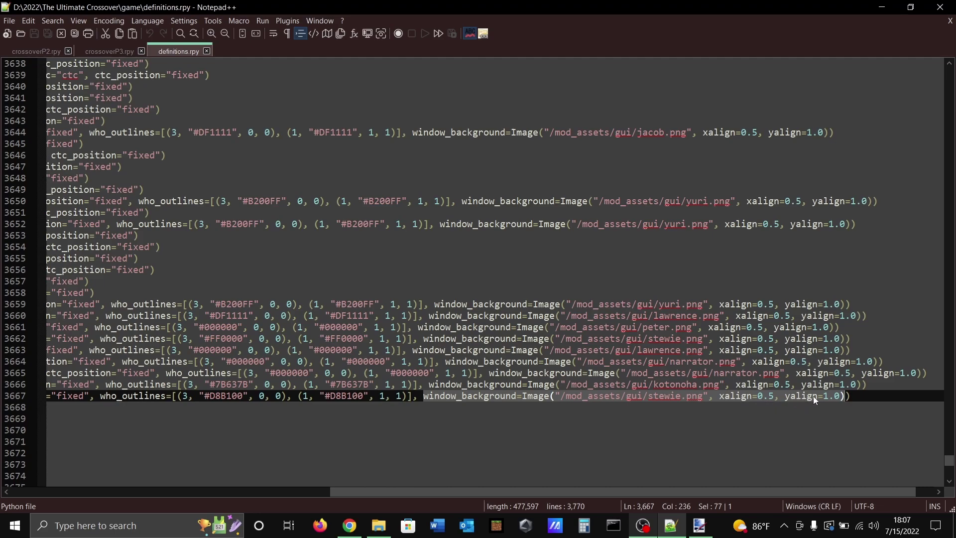
Step: Inspect line 3667's image path "/mod_assets/gui/stewie.png" through to the end of the line
click(577, 396)
drag(561, 396, 702, 396)
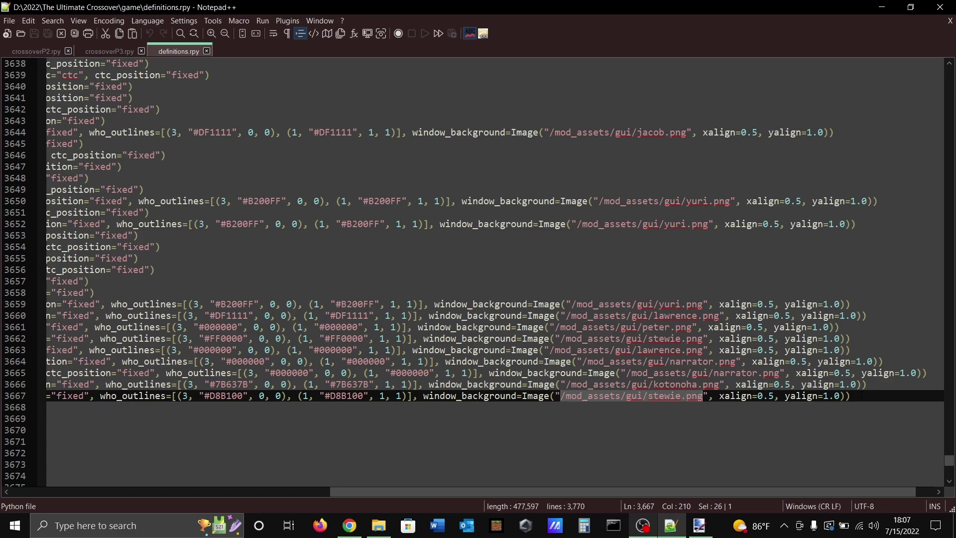
key(End)
drag(668, 492, 343, 494)
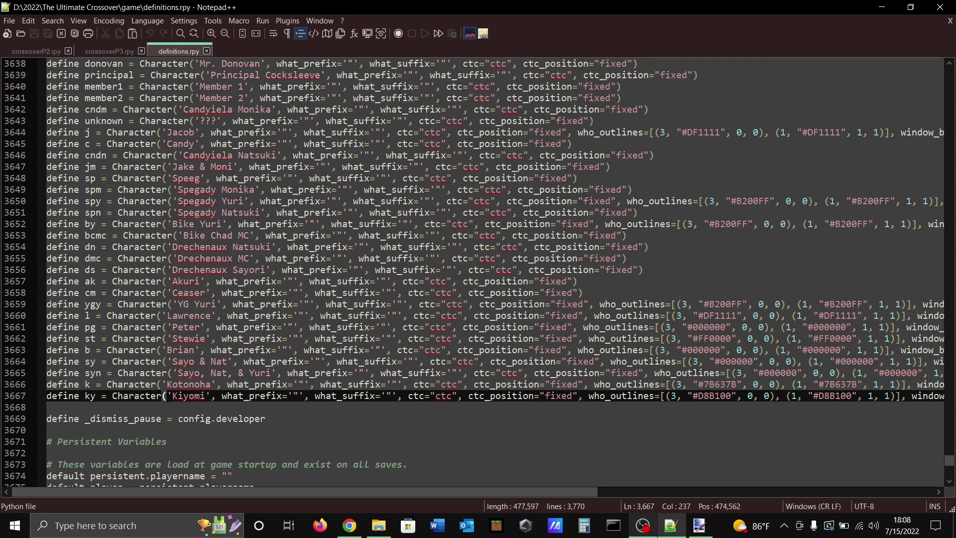
drag(521, 494, 691, 494)
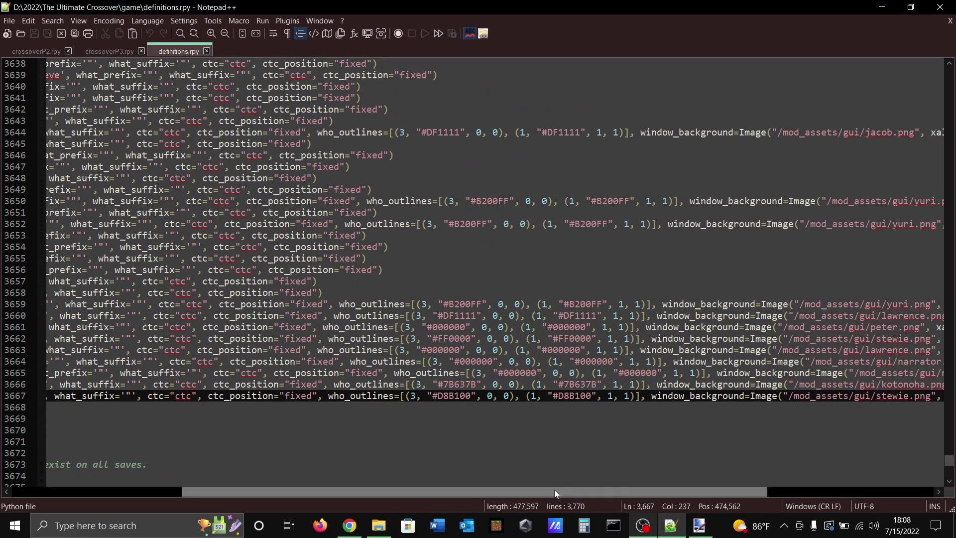
drag(555, 489, 717, 477)
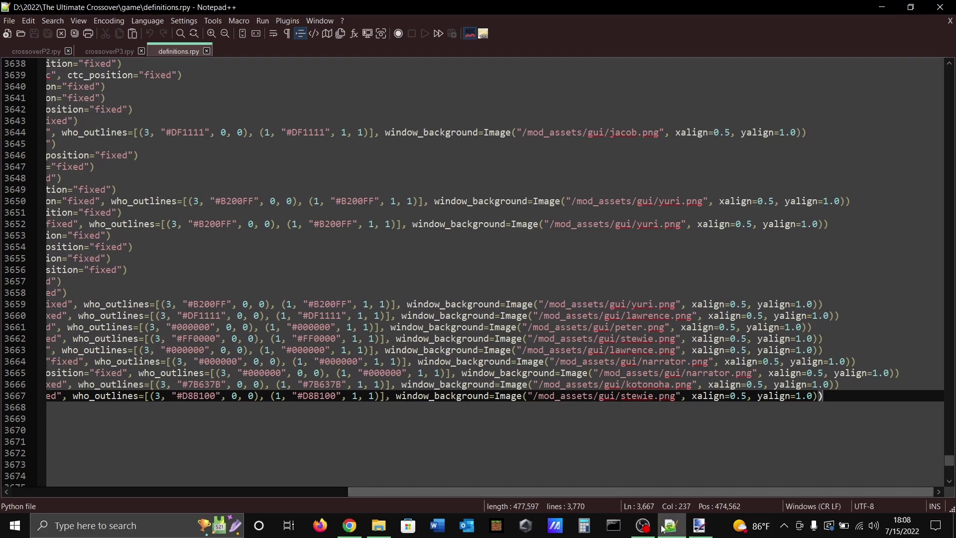